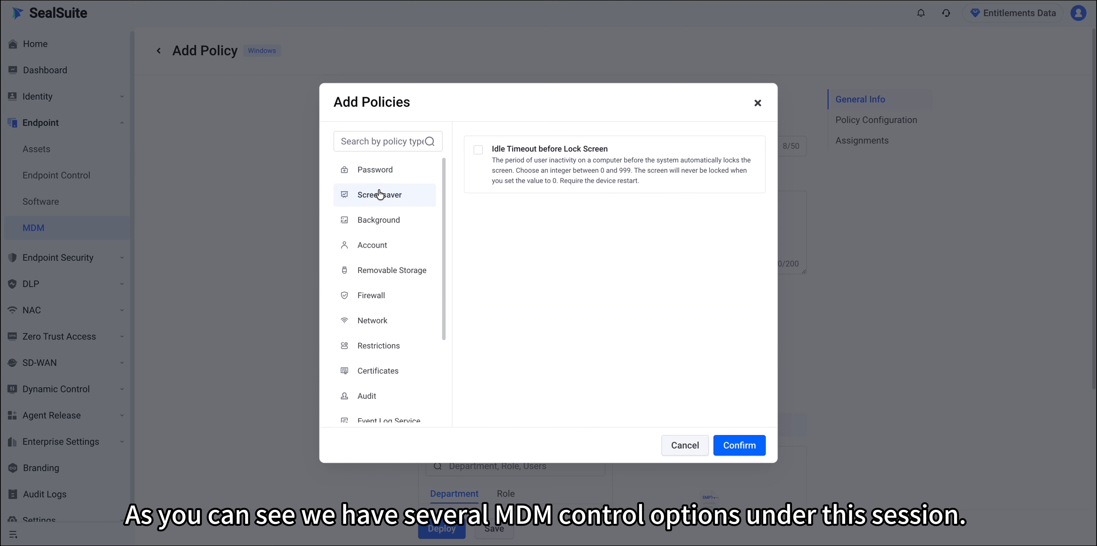
# - Browse the Windows policy categories from Background through Audit
pyautogui.click(368, 219)
pyautogui.click(374, 246)
pyautogui.click(375, 277)
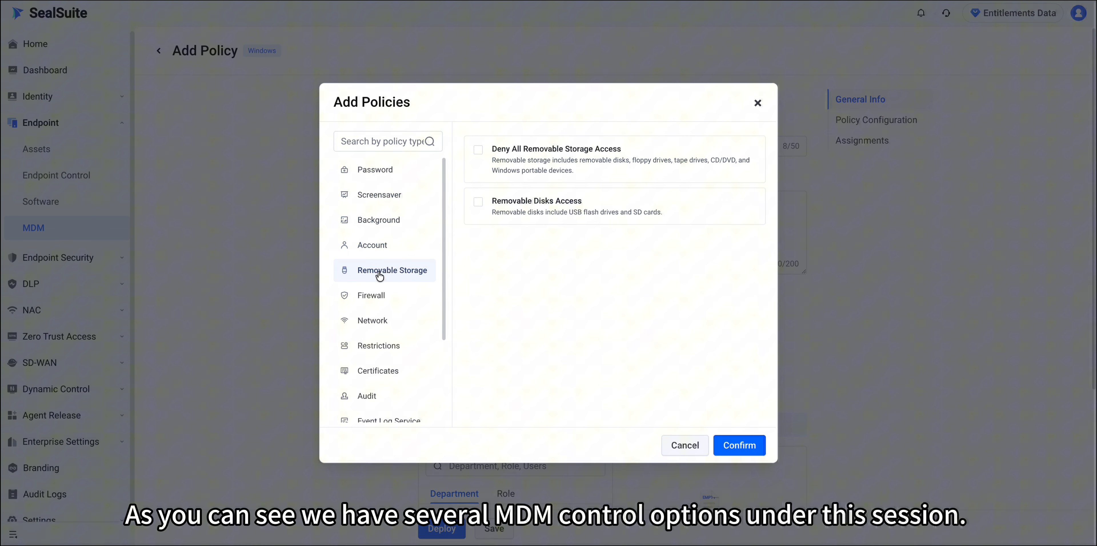
pyautogui.click(379, 300)
pyautogui.click(382, 315)
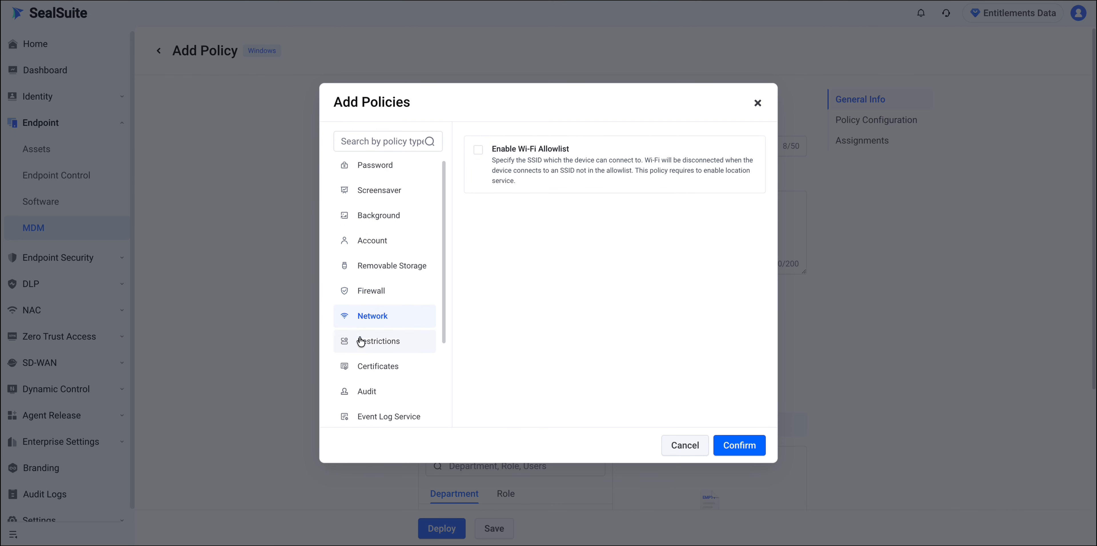
pyautogui.click(365, 342)
pyautogui.click(409, 358)
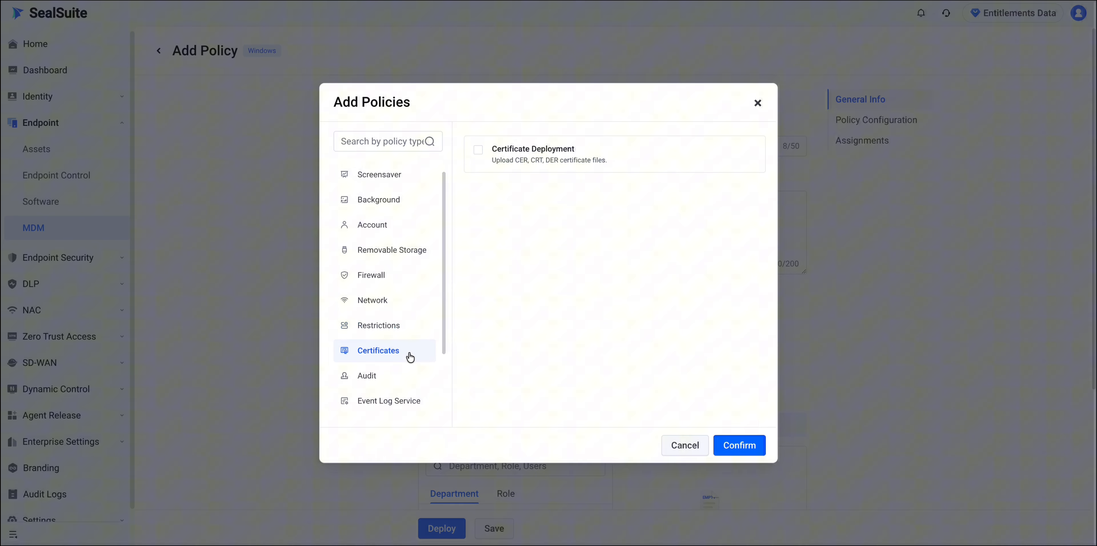
pyautogui.click(409, 377)
# - Review the remaining categories, Event Log Service through Service, then select Password Minimum Length
pyautogui.scroll(-4, 410, 367)
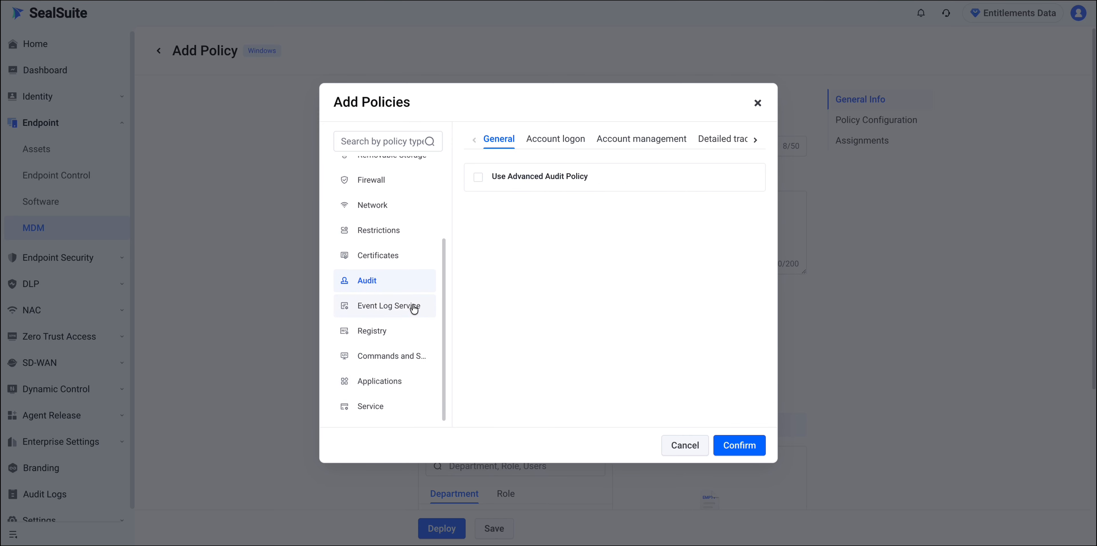
pyautogui.click(411, 306)
pyautogui.click(415, 332)
pyautogui.click(412, 358)
pyautogui.click(395, 382)
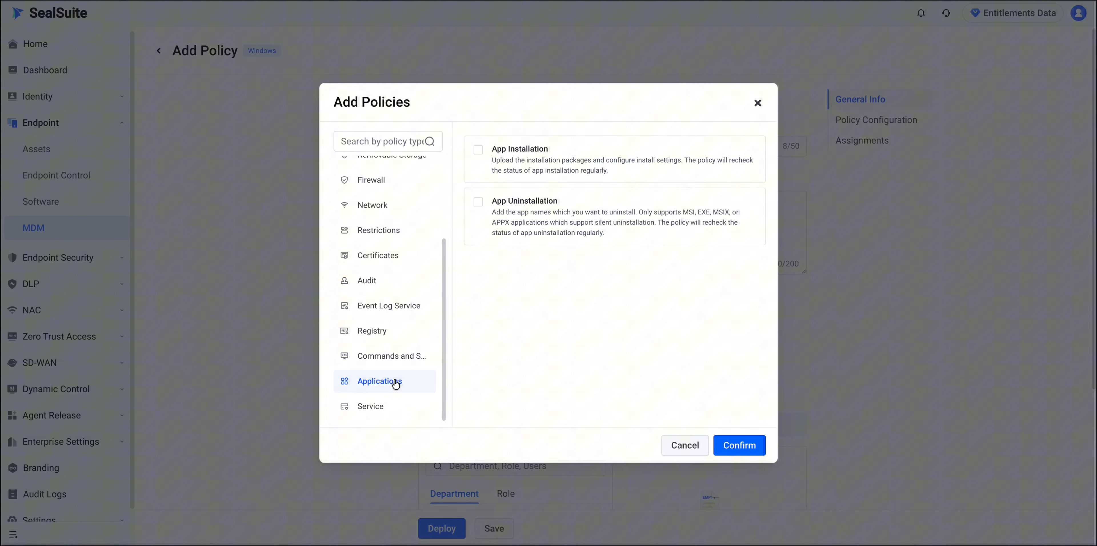
pyautogui.click(407, 409)
pyautogui.click(478, 212)
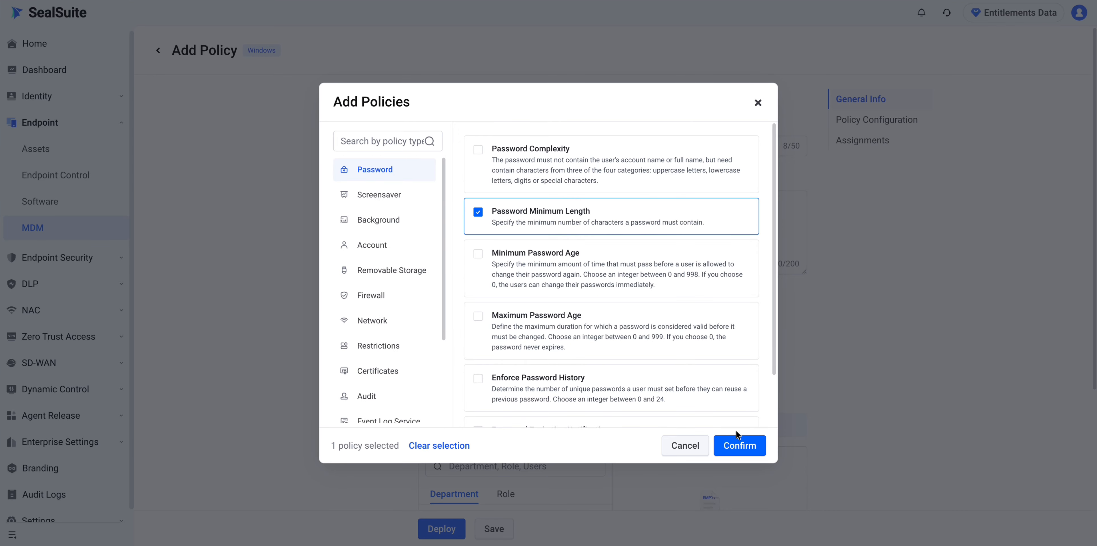
# - Add Password Minimum Length to MDM-test, set it to 10 characters, and scroll to Assignments
pyautogui.click(754, 447)
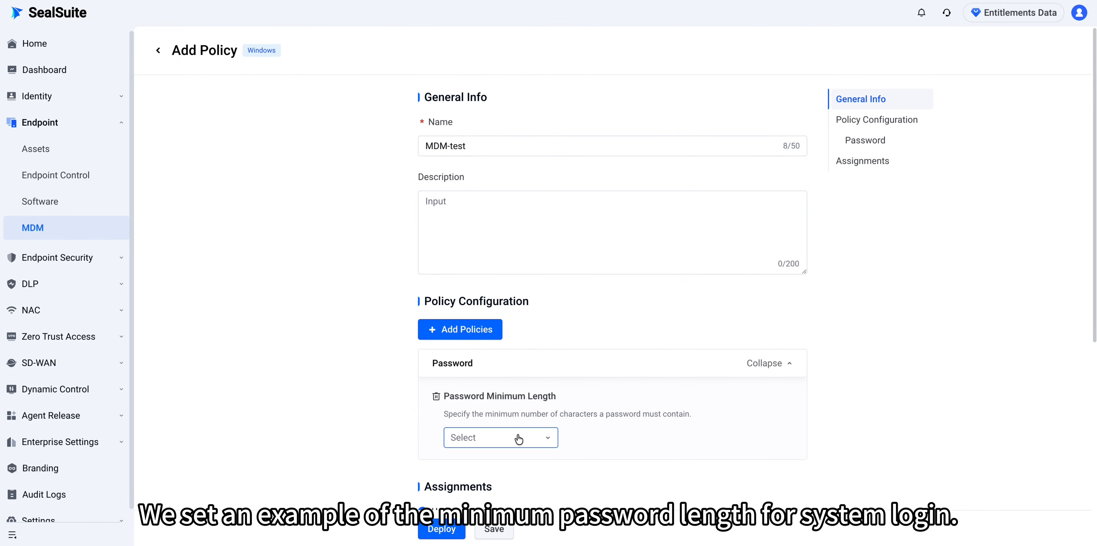
pyautogui.click(519, 439)
pyautogui.scroll(-5, 509, 384)
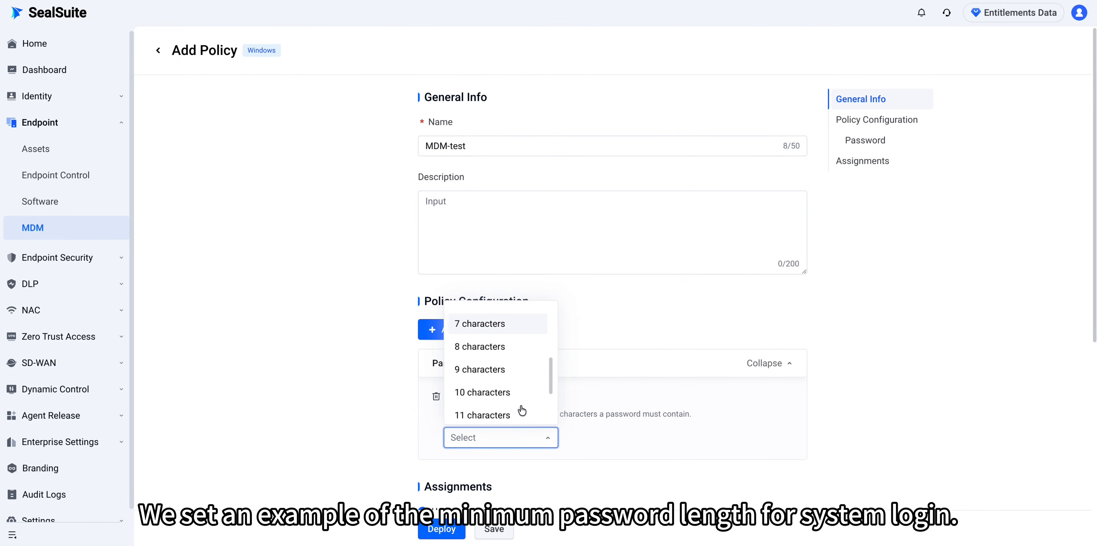
pyautogui.click(500, 328)
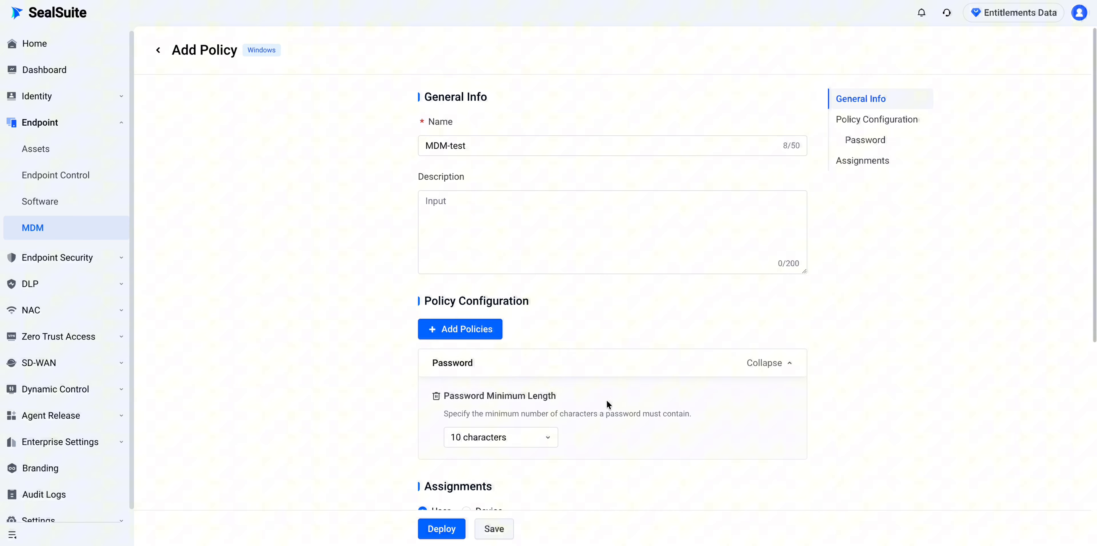
pyautogui.scroll(-2, 616, 401)
pyautogui.scroll(-3, 627, 402)
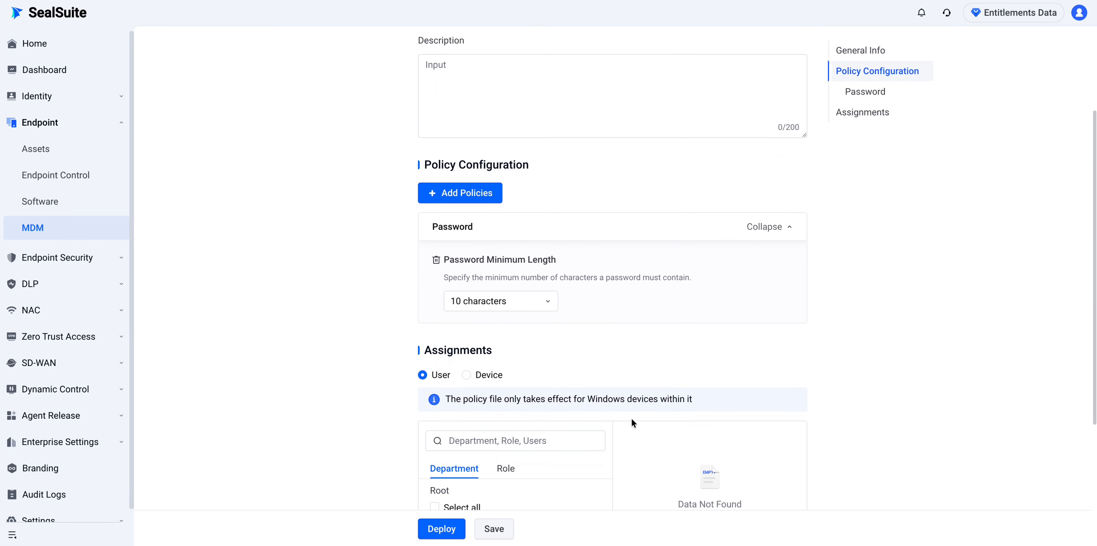
pyautogui.scroll(-1, 629, 420)
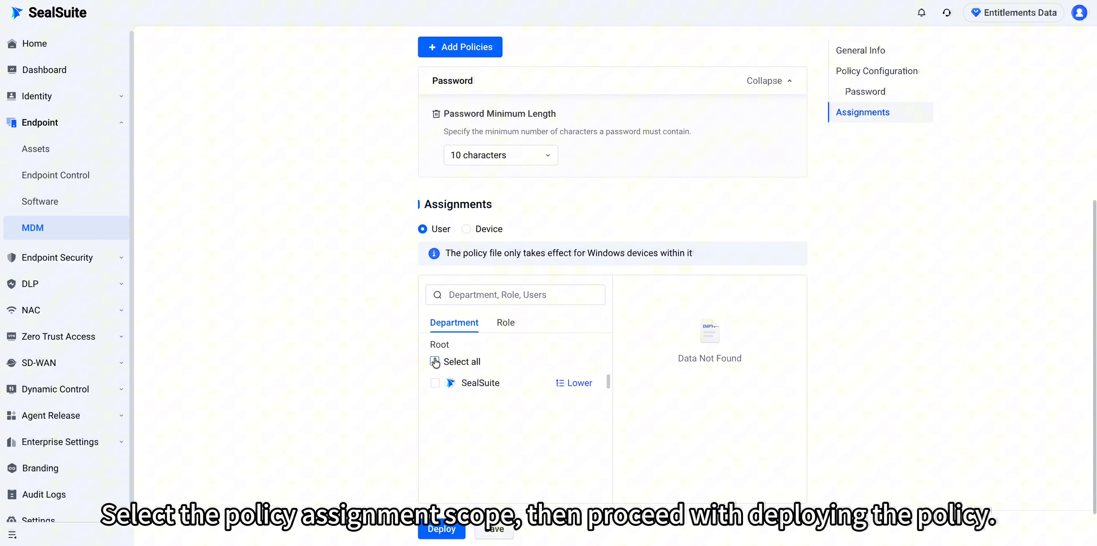
# - Select all departments under SealSuite as the policy's assignment scope
pyautogui.click(584, 384)
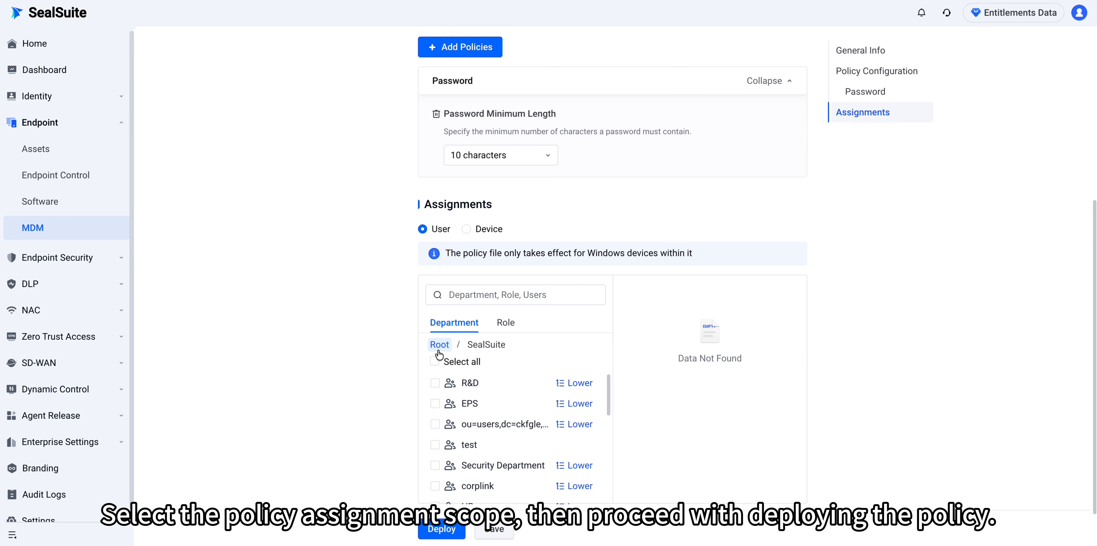
pyautogui.click(434, 362)
pyautogui.click(505, 323)
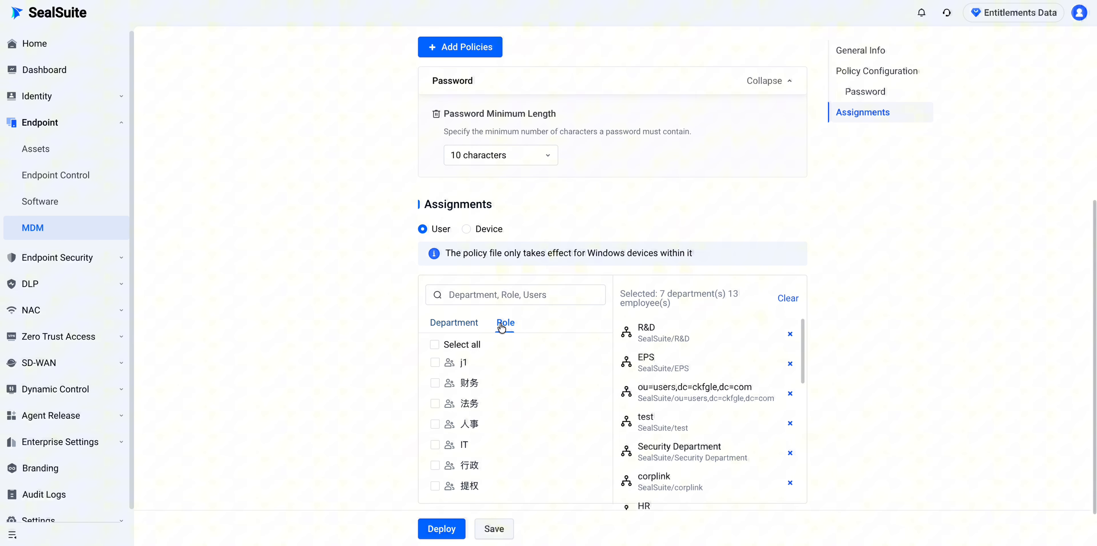
pyautogui.click(475, 230)
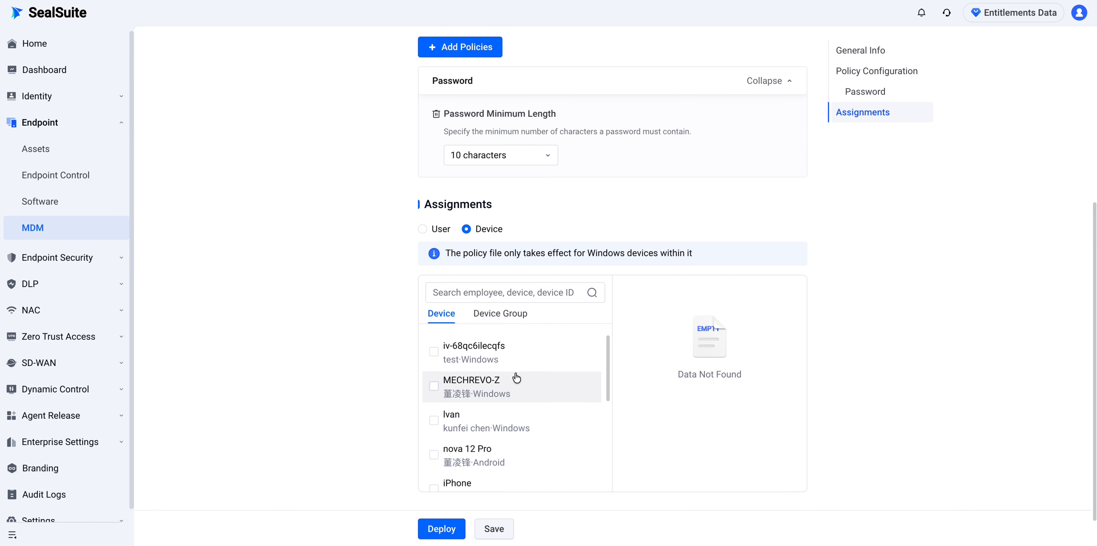
pyautogui.scroll(-5, 520, 381)
pyautogui.scroll(-1, 811, 375)
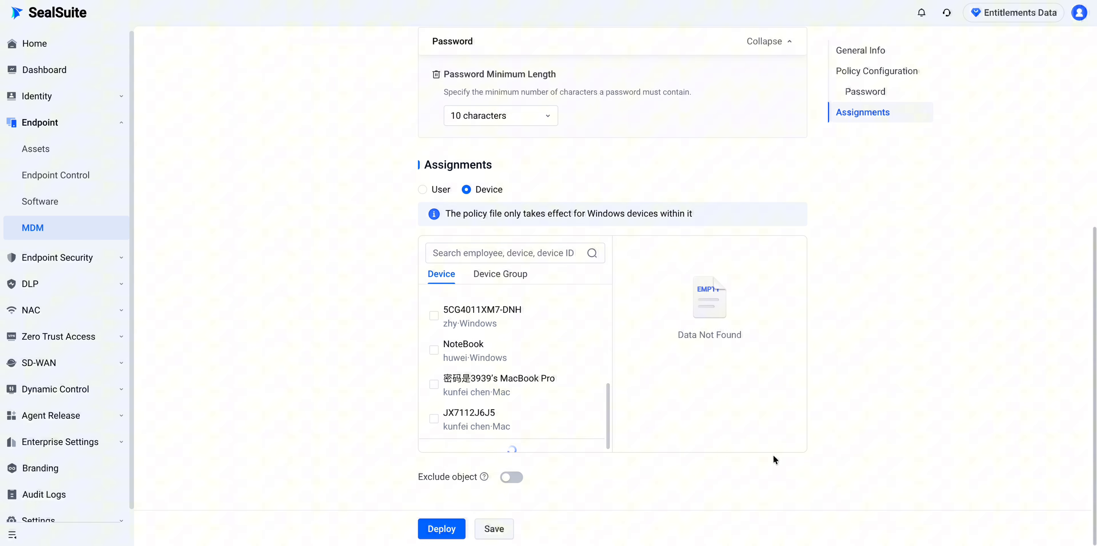
# - Turn on Exclude object and exclude the HR department
pyautogui.click(513, 477)
pyautogui.scroll(-1, 583, 476)
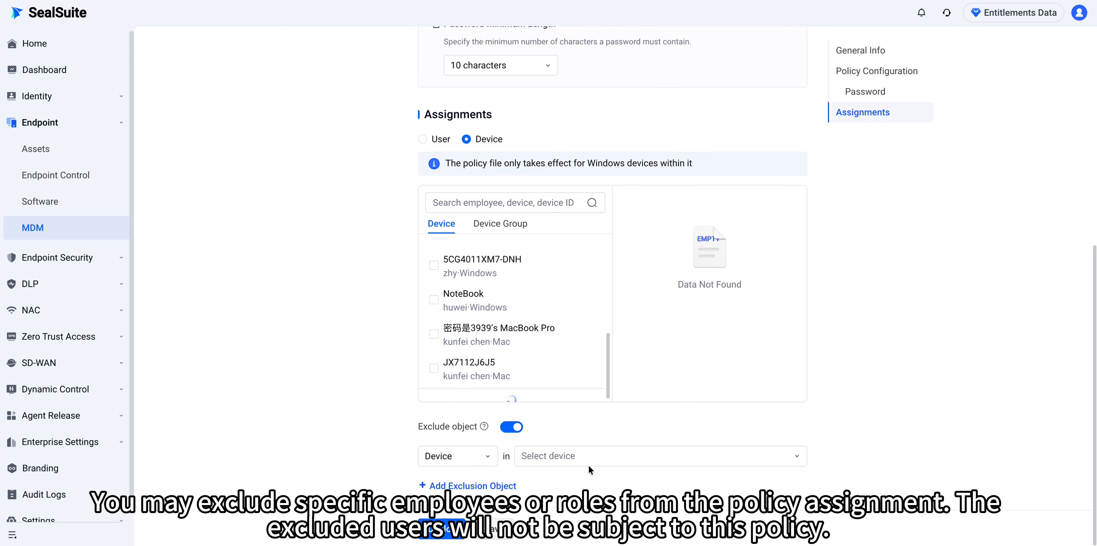
pyautogui.click(484, 456)
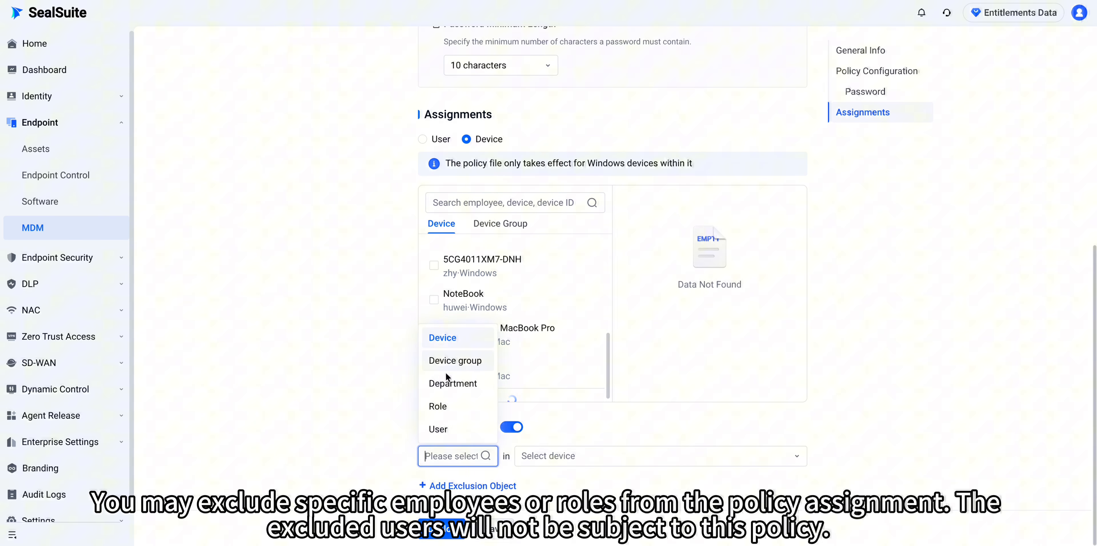
pyautogui.click(446, 389)
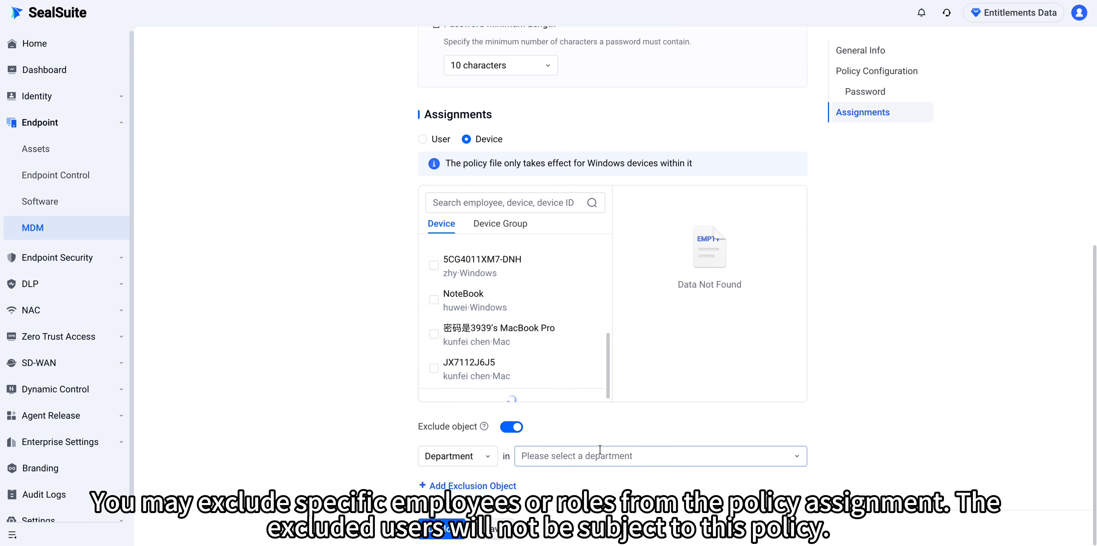
pyautogui.click(605, 340)
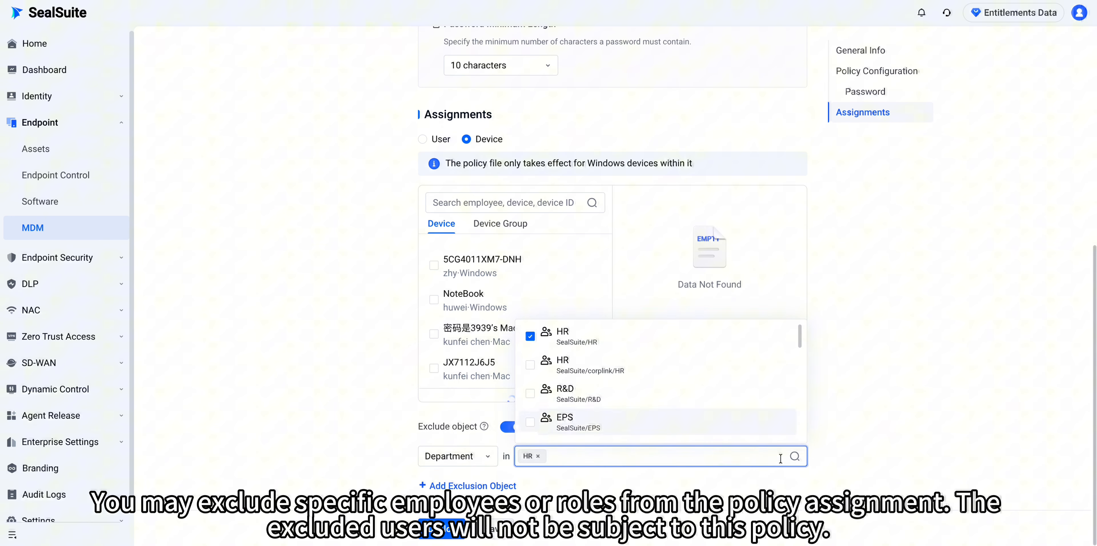
pyautogui.click(866, 391)
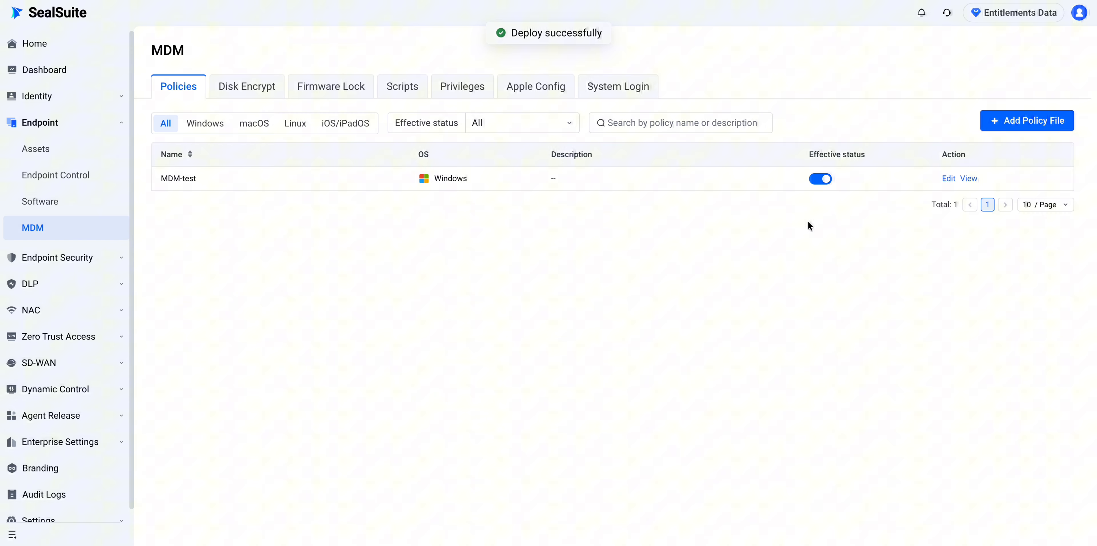
# - Start a new macOS policy and name it MDM-mac
pyautogui.click(1024, 121)
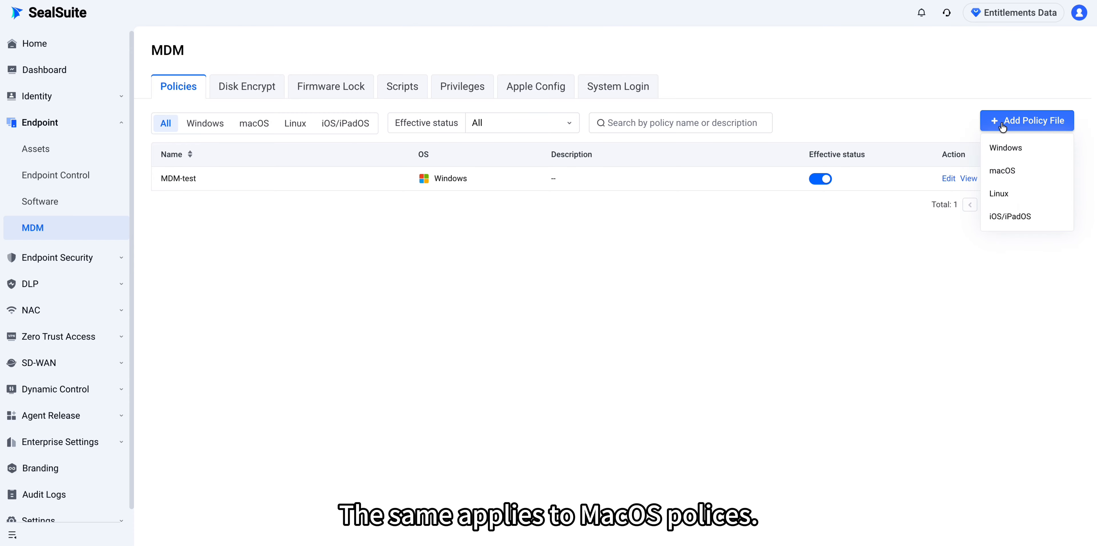
pyautogui.click(1016, 170)
pyautogui.click(599, 146)
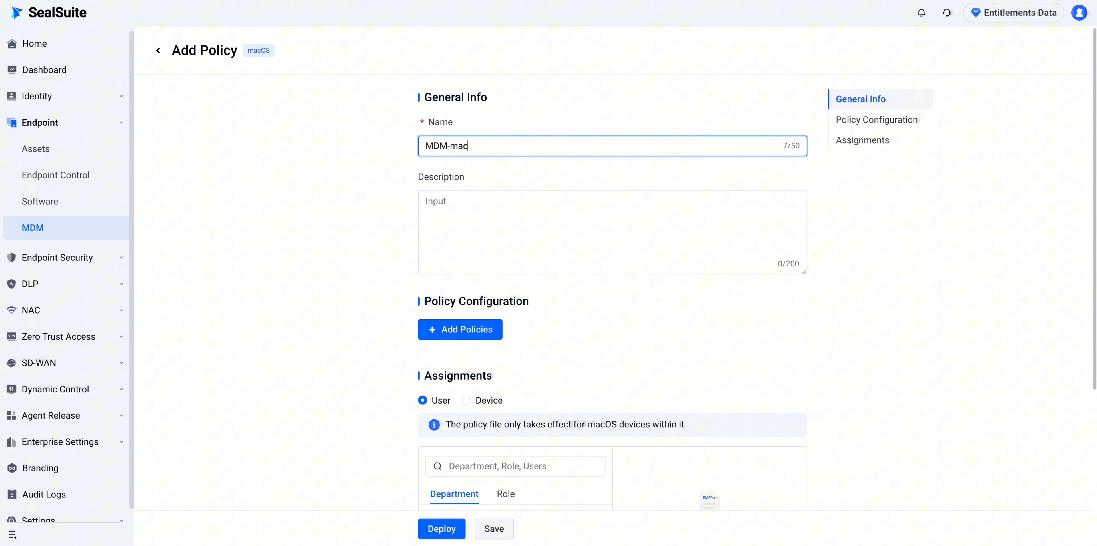
# - Browse the macOS policy categories from Screensaver through iCloud Find My
pyautogui.click(485, 330)
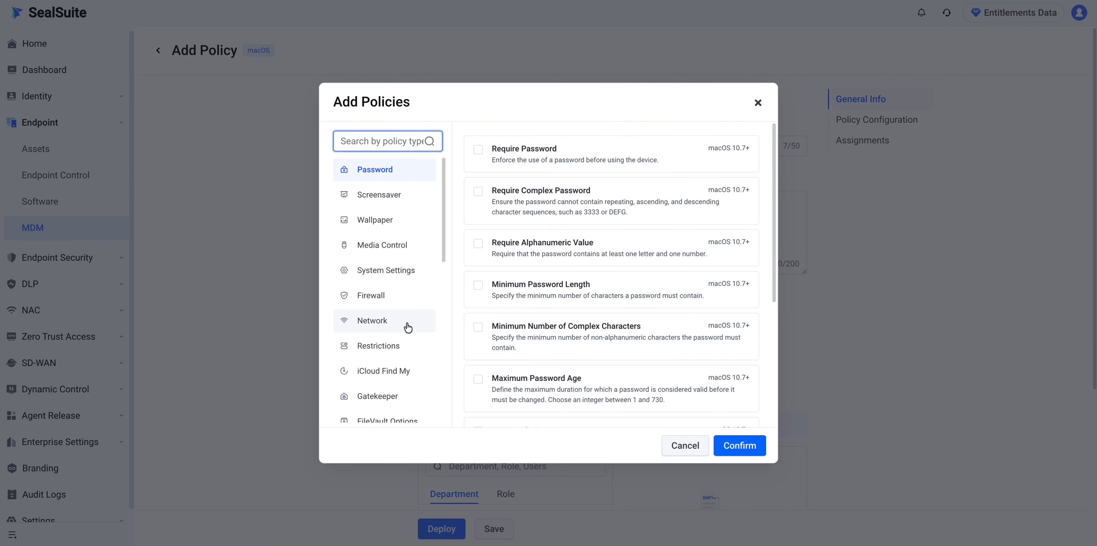
pyautogui.scroll(-1, 408, 327)
pyautogui.scroll(-1, 388, 316)
pyautogui.click(373, 173)
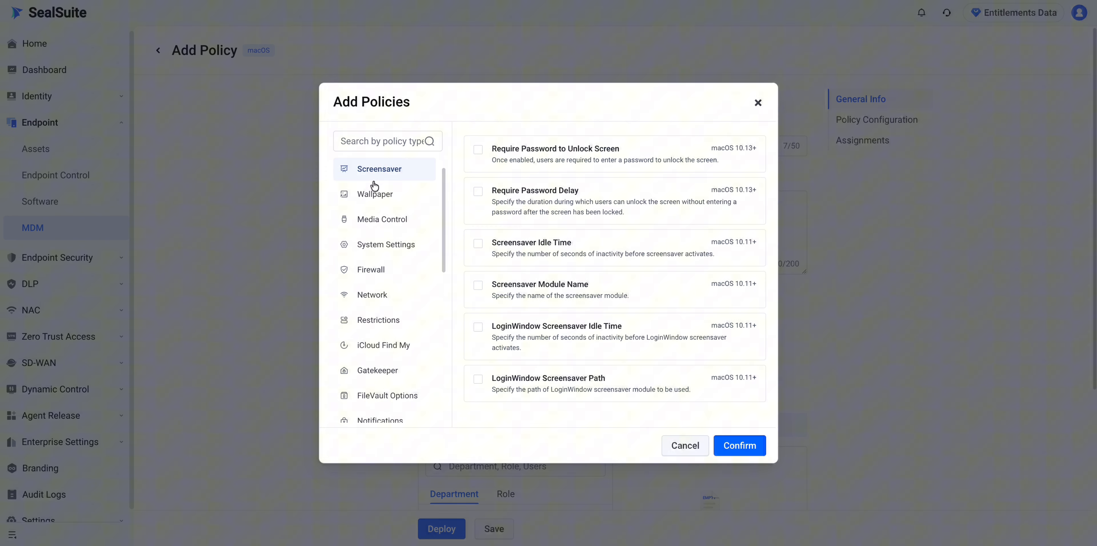
pyautogui.click(369, 195)
pyautogui.click(381, 226)
pyautogui.click(376, 245)
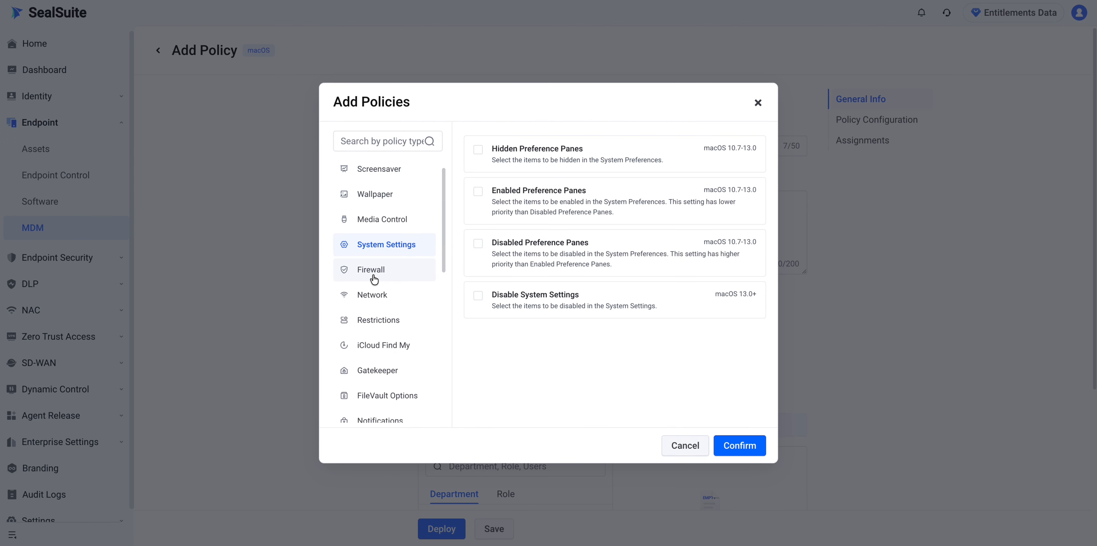
pyautogui.click(373, 270)
pyautogui.click(374, 302)
pyautogui.click(375, 320)
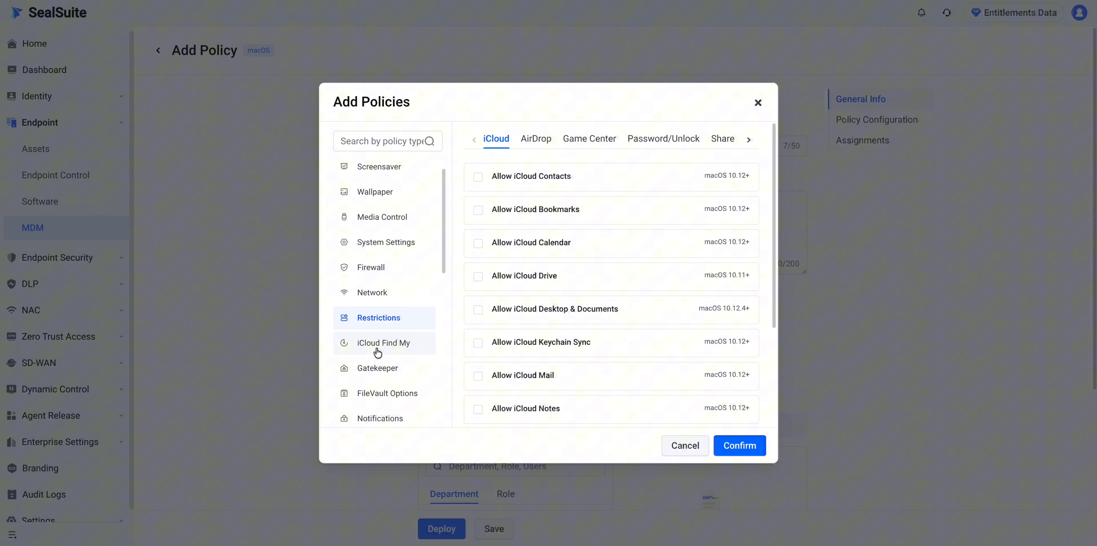
pyautogui.click(375, 347)
# - Review the remaining categories and add App Uninstallation from Applications
pyautogui.scroll(-1, 387, 398)
pyautogui.click(385, 372)
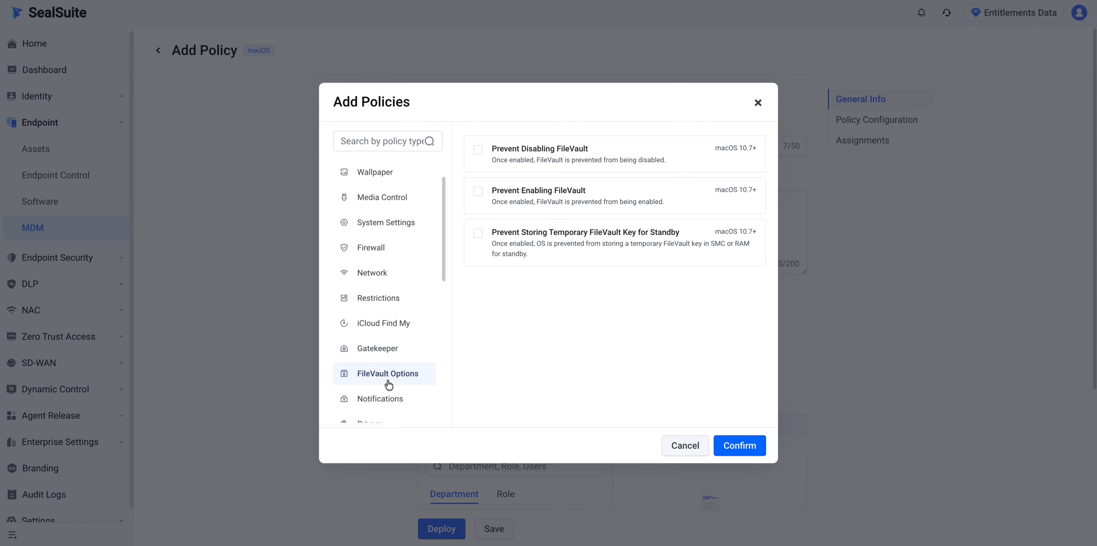
pyautogui.click(383, 396)
pyautogui.scroll(-3, 380, 363)
pyautogui.click(382, 352)
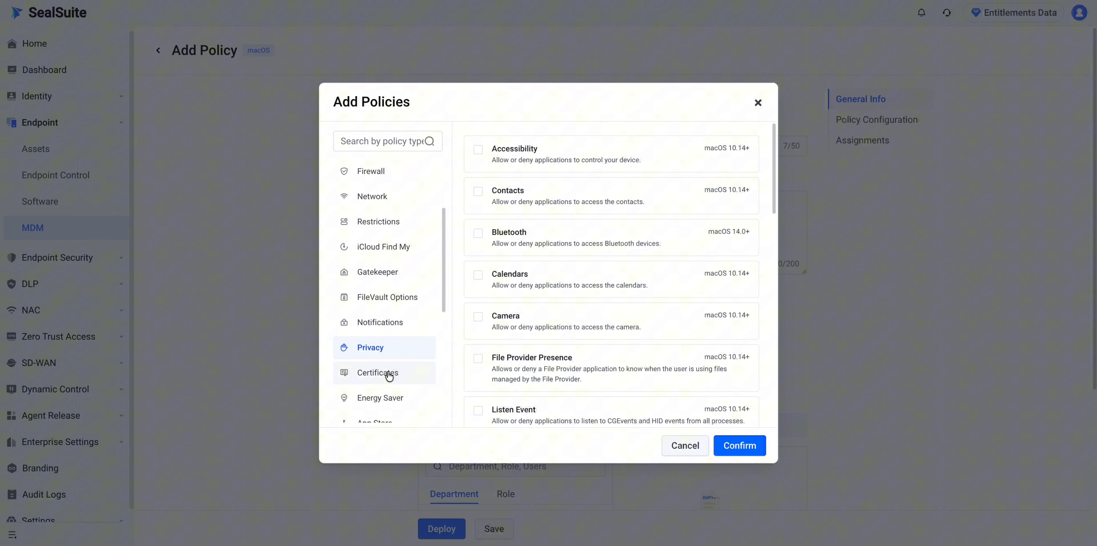
pyautogui.click(385, 374)
pyautogui.scroll(-10, 379, 396)
pyautogui.click(380, 399)
pyautogui.click(380, 408)
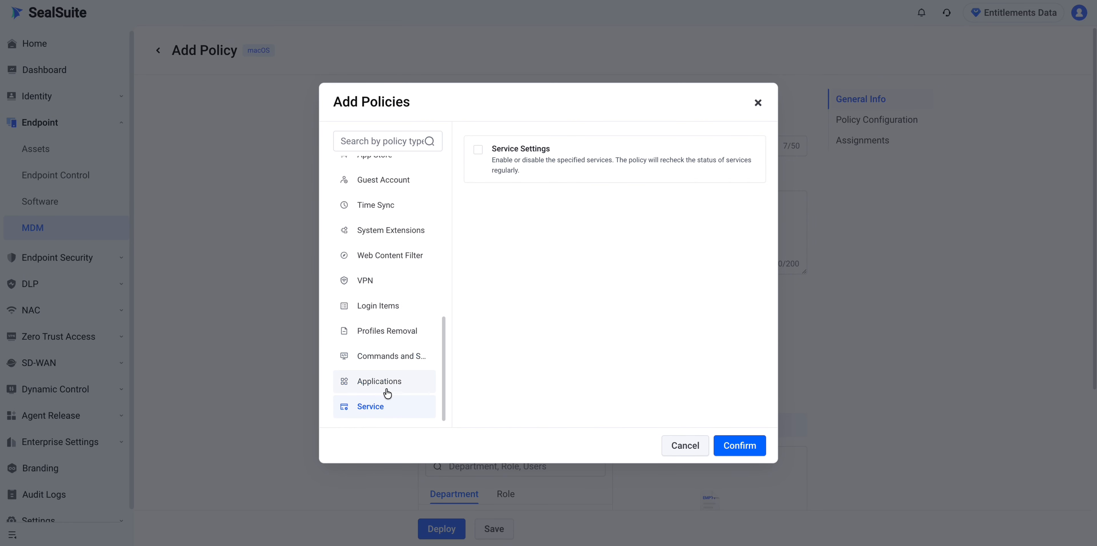
pyautogui.click(383, 386)
pyautogui.click(519, 224)
pyautogui.click(740, 445)
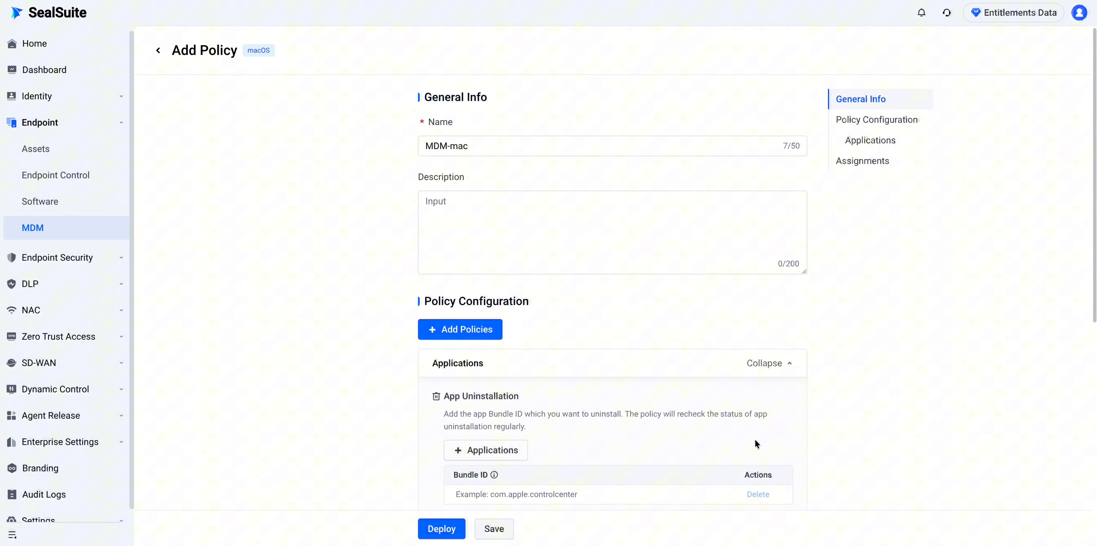
# - Discard the unsaved MDM-mac draft and leave for the MDM policy list
pyautogui.scroll(-3, 730, 434)
pyautogui.click(560, 381)
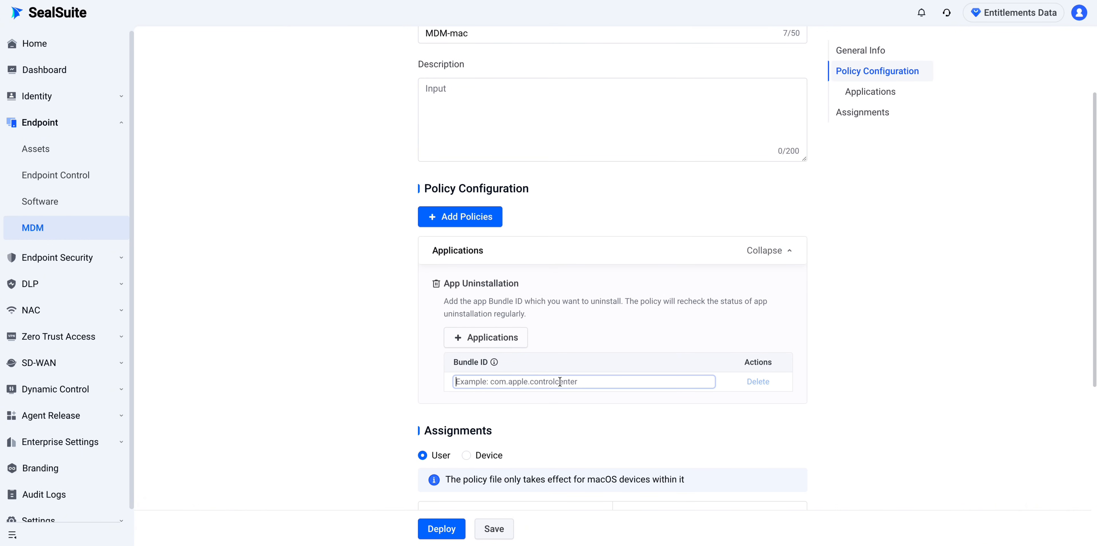
pyautogui.click(745, 389)
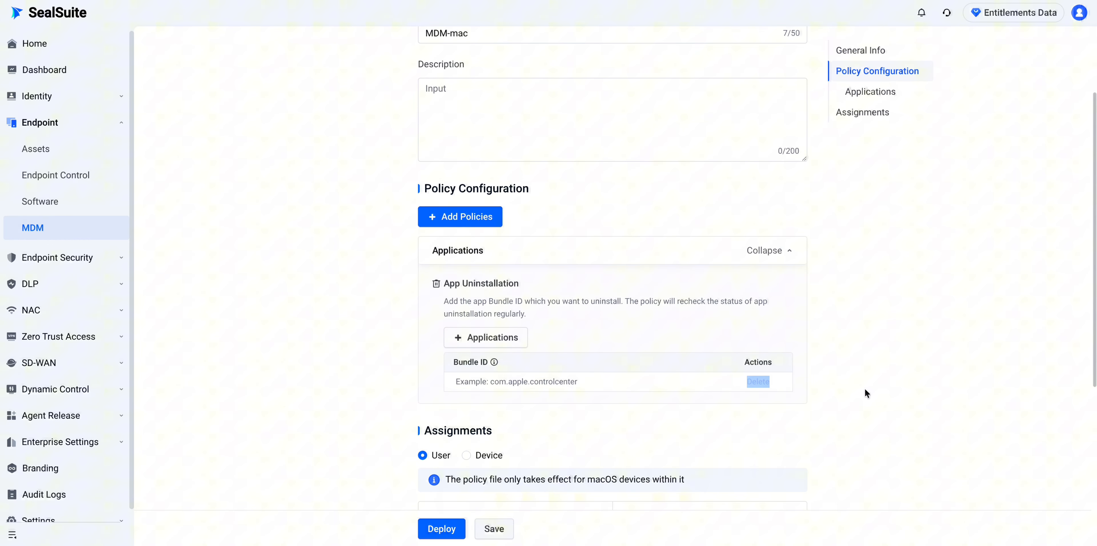
pyautogui.scroll(-7, 702, 471)
pyautogui.scroll(10, 310, 220)
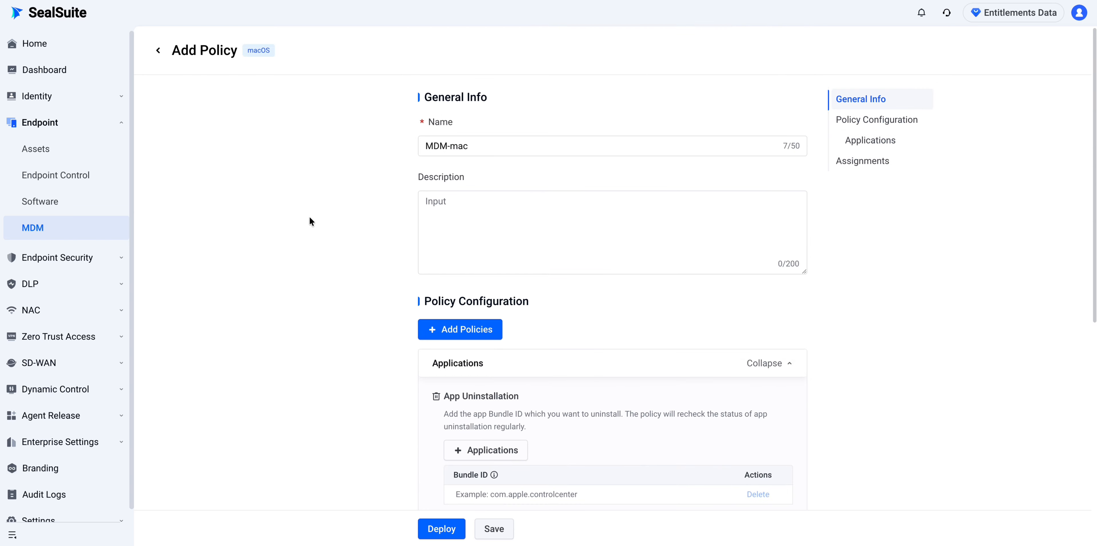
pyautogui.click(158, 54)
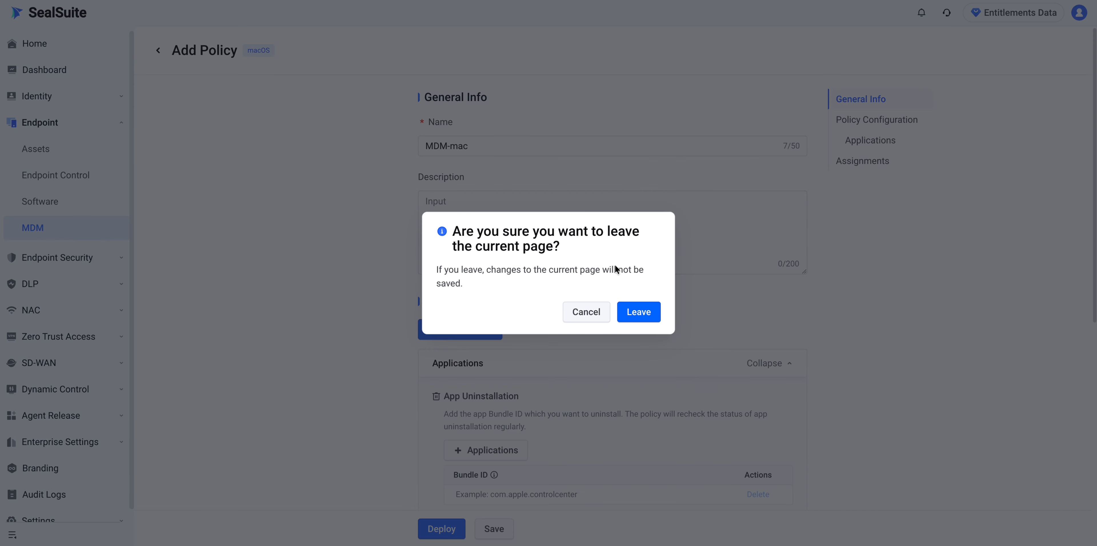
pyautogui.click(648, 316)
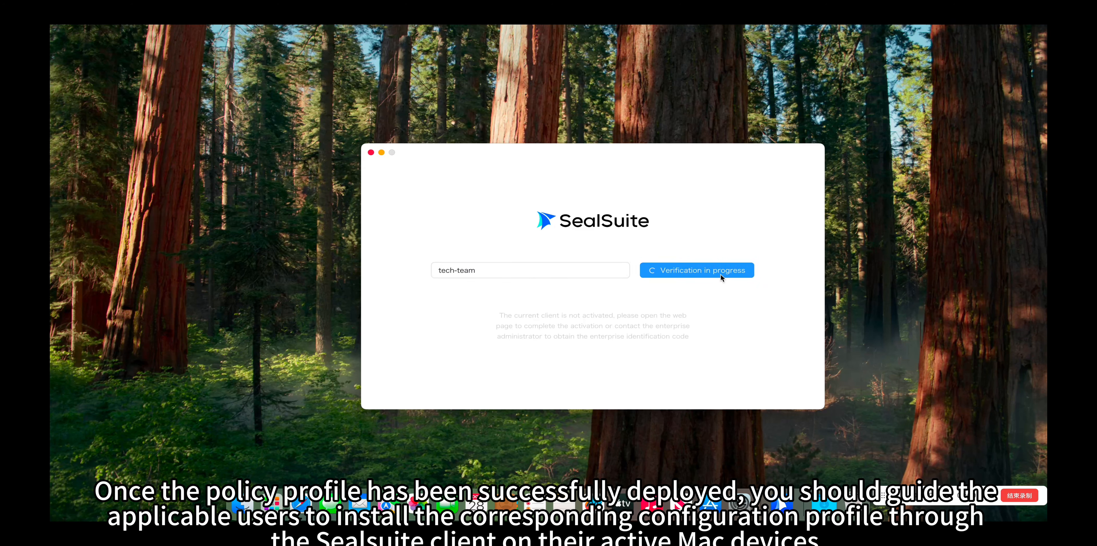
# - Activate the client for the tech-team enterprise with Main Unit as the unit
pyautogui.click(703, 270)
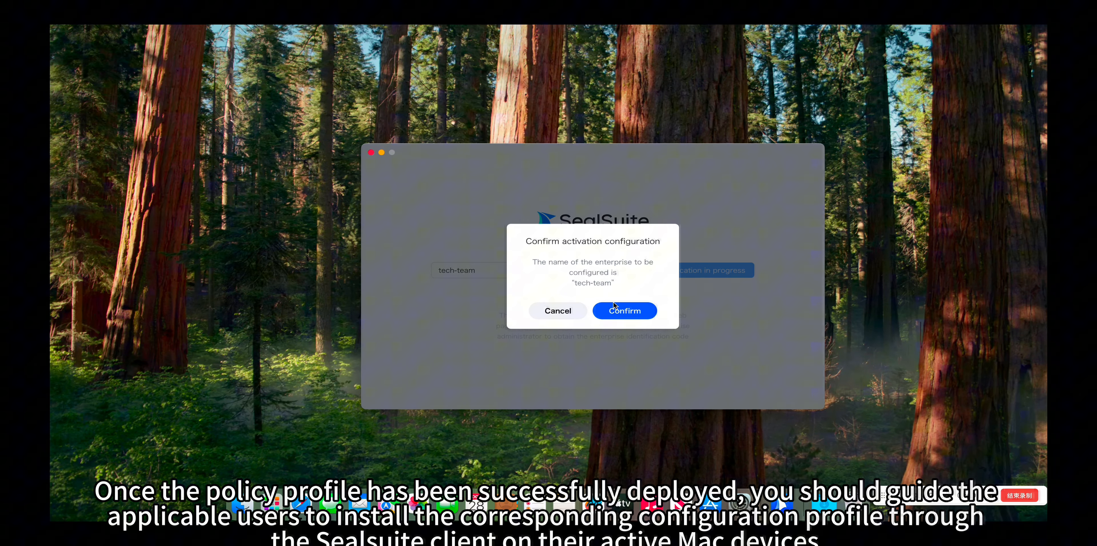
pyautogui.click(603, 305)
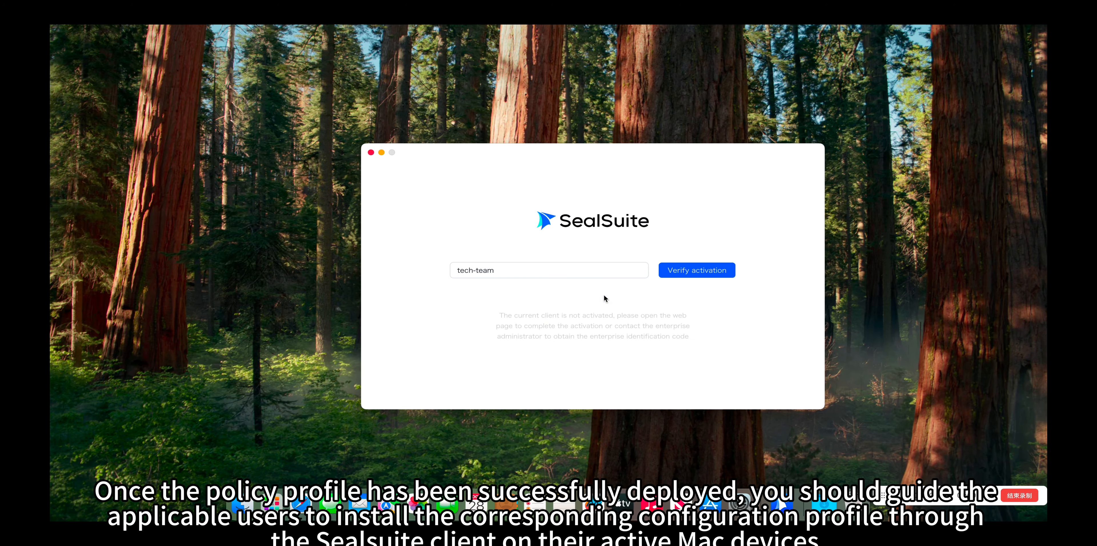
pyautogui.click(600, 298)
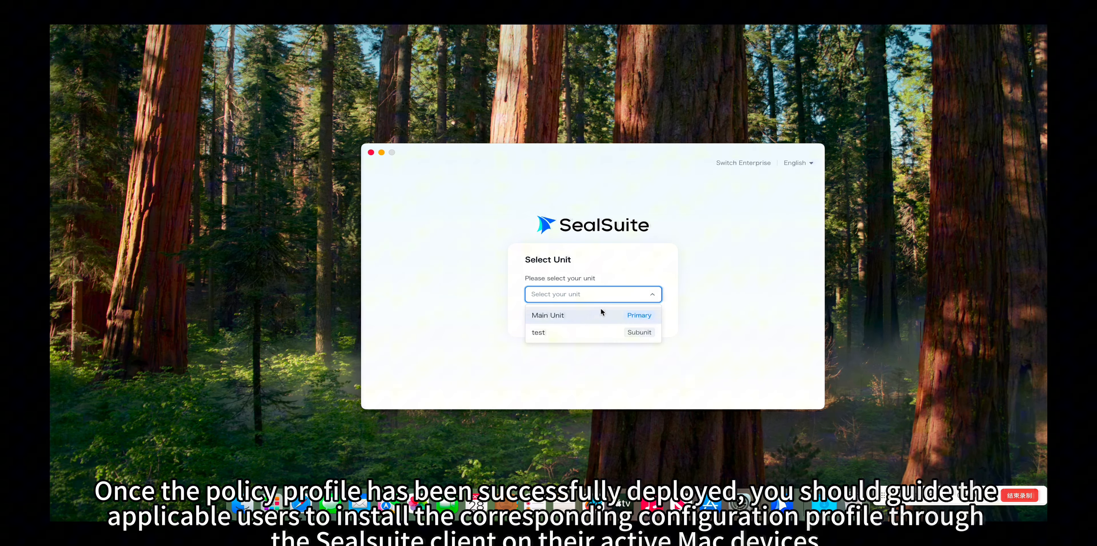
pyautogui.click(596, 316)
pyautogui.click(598, 318)
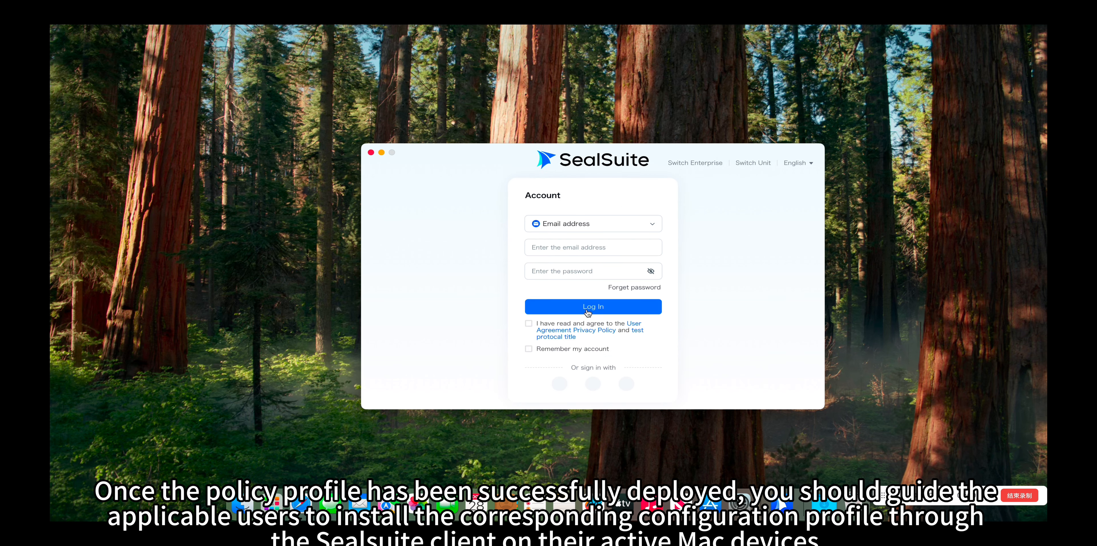
# - Sign in with the account e-mail and password and accept the user agreement
pyautogui.click(602, 251)
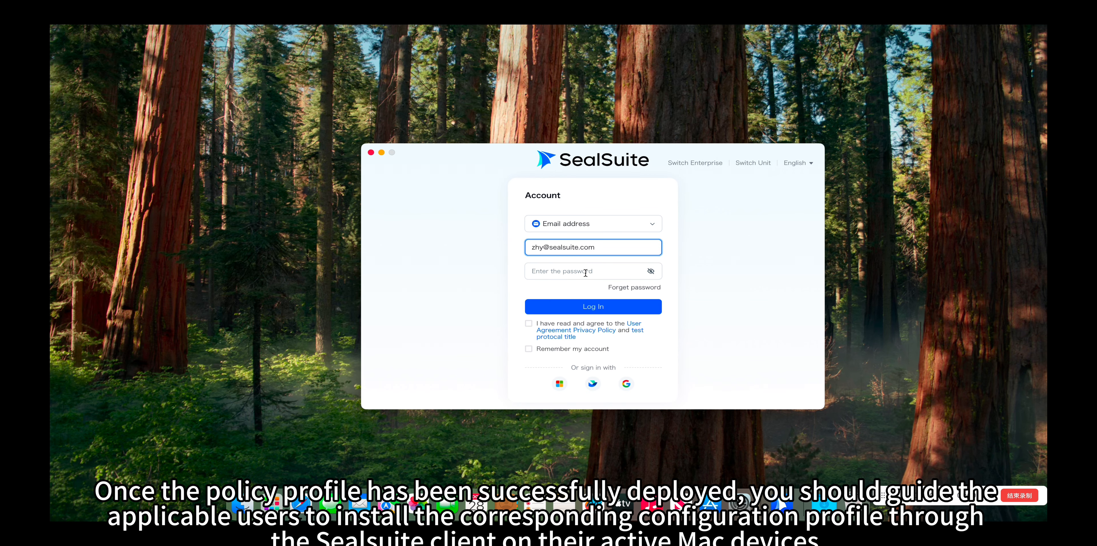
pyautogui.click(586, 273)
pyautogui.write('1')
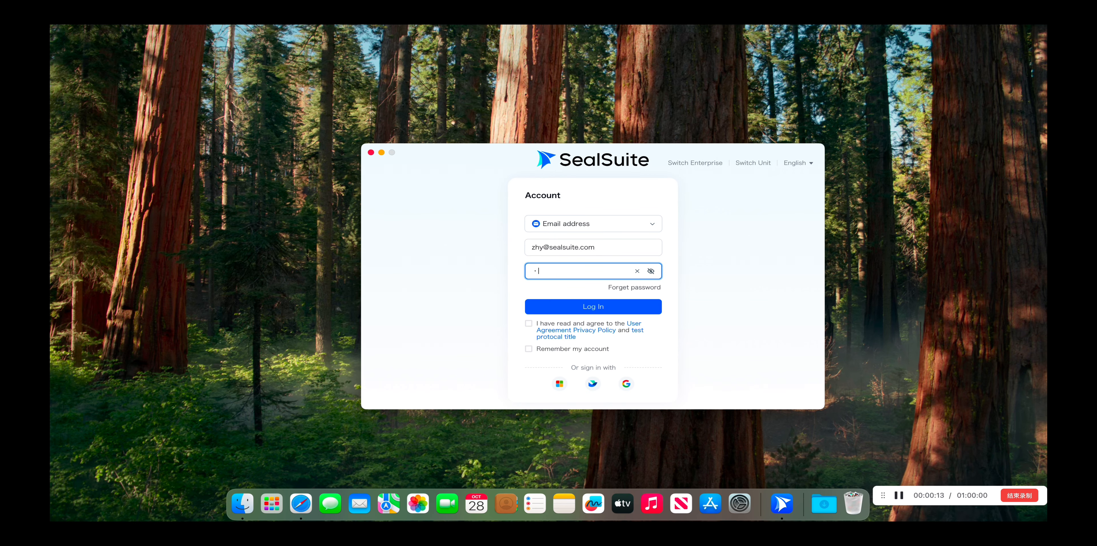
pyautogui.press('Return')
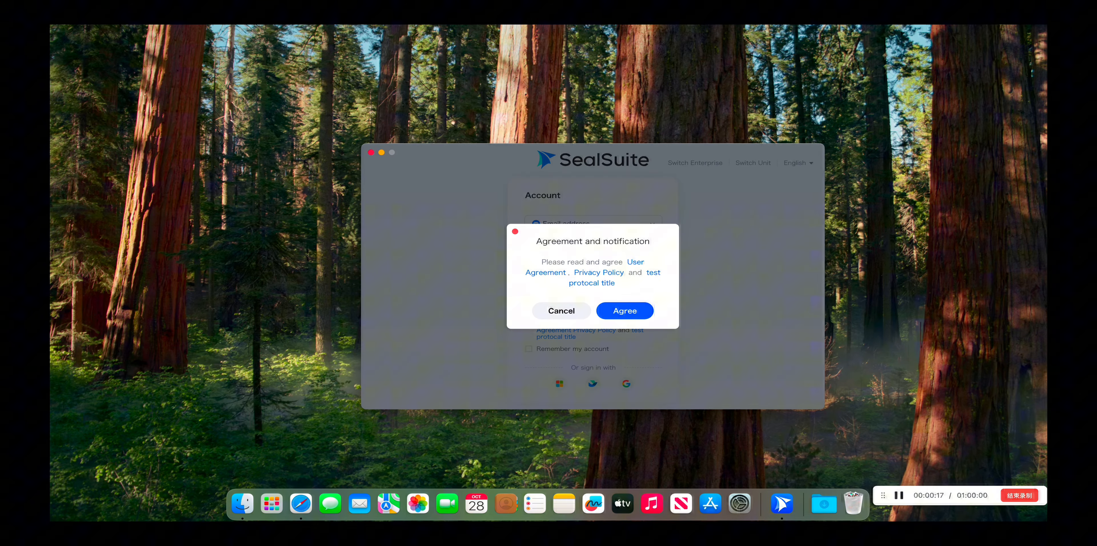
pyautogui.click(640, 315)
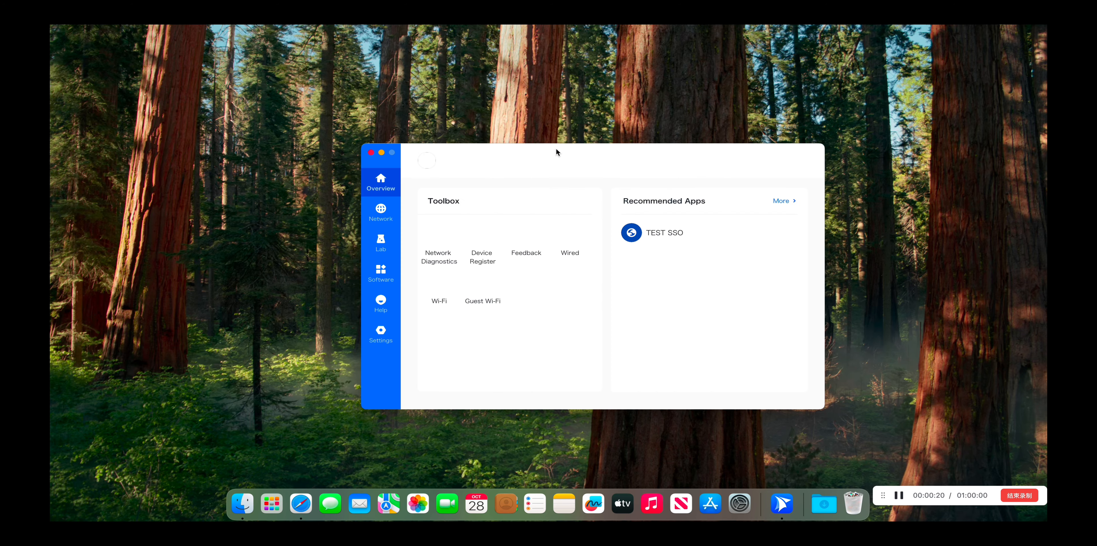
# - Open the client's Settings page
pyautogui.moveTo(556, 149)
pyautogui.mouseDown()
pyautogui.moveTo(437, 117)
pyautogui.moveTo(549, 154)
pyautogui.mouseUp()
pyautogui.click(359, 344)
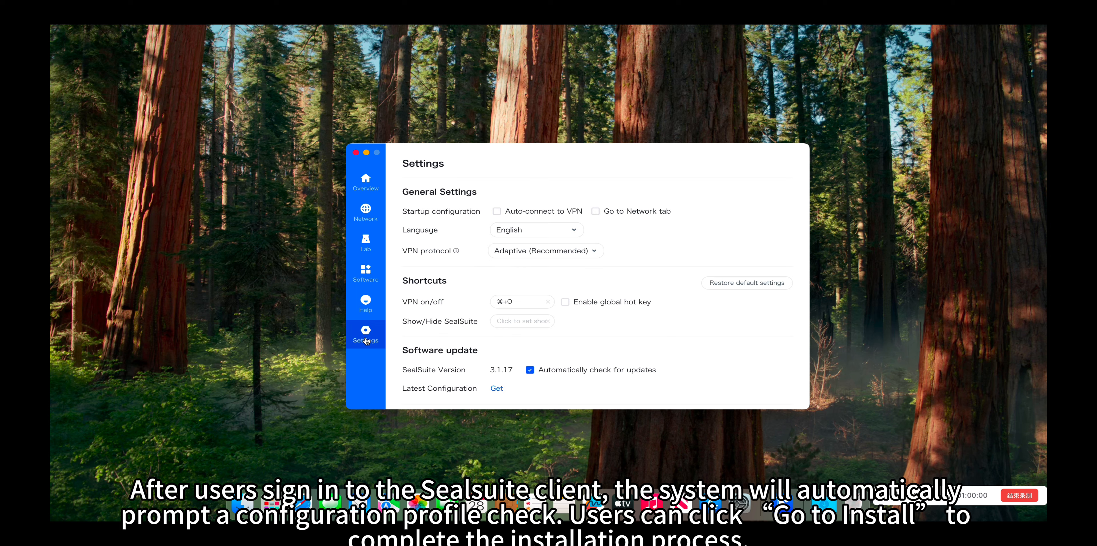
pyautogui.scroll(-5, 435, 351)
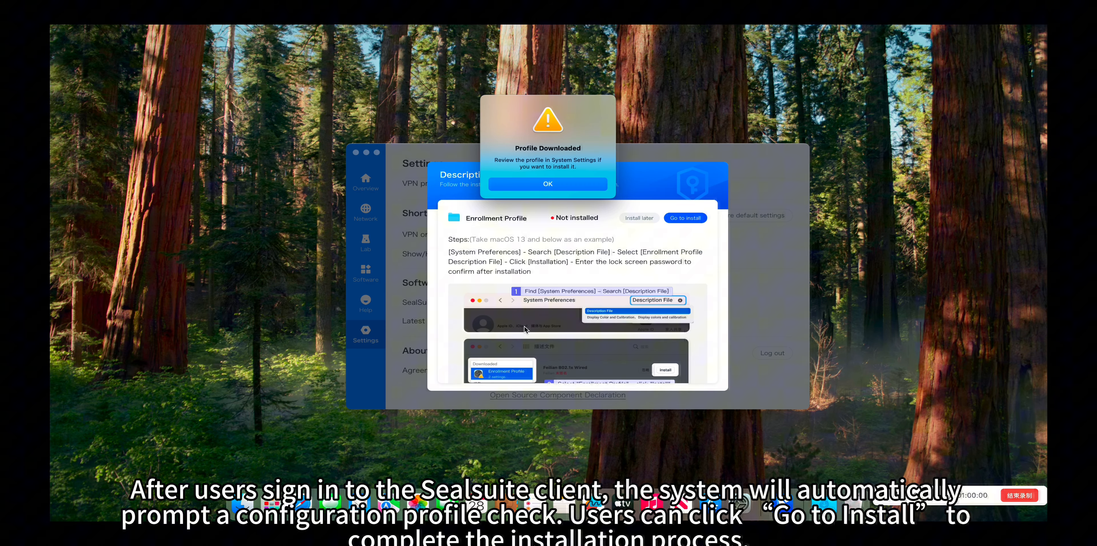
# - Dismiss the Profile Downloaded alert and begin installing the Enrollment Profile
pyautogui.click(582, 188)
pyautogui.scroll(-3, 627, 300)
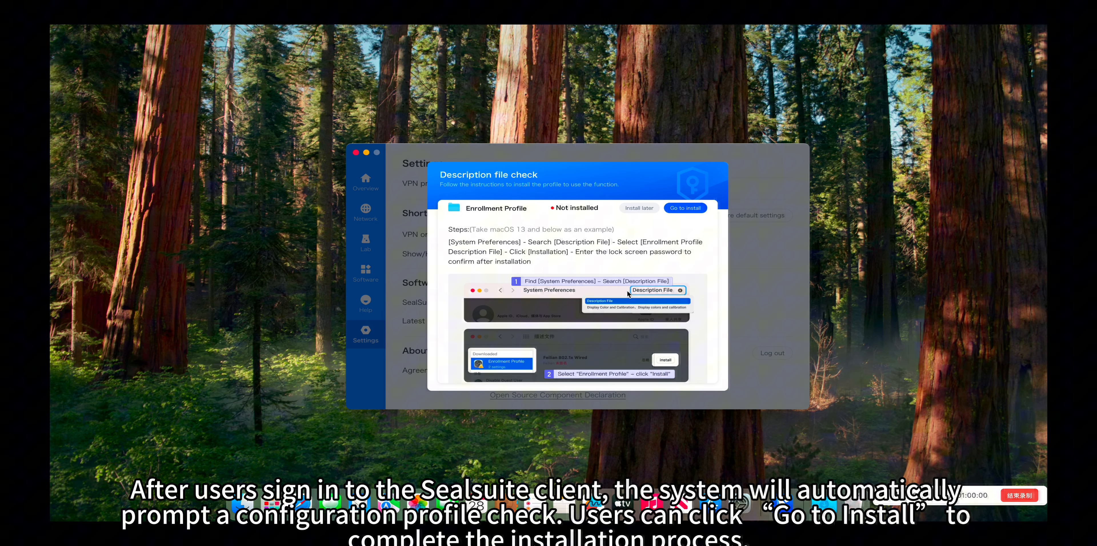
pyautogui.scroll(-4, 627, 303)
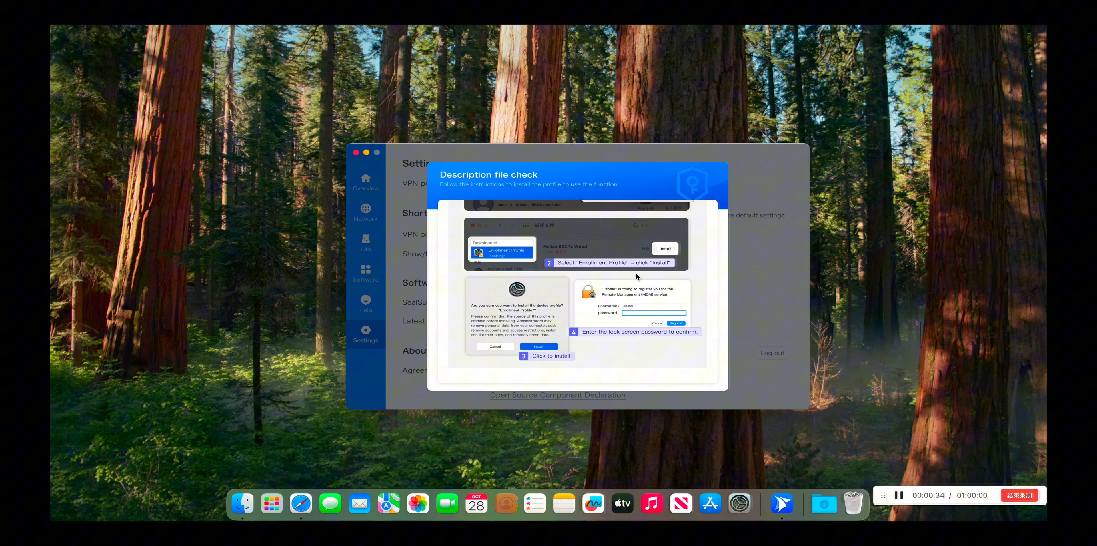
pyautogui.scroll(7, 636, 273)
pyautogui.click(687, 218)
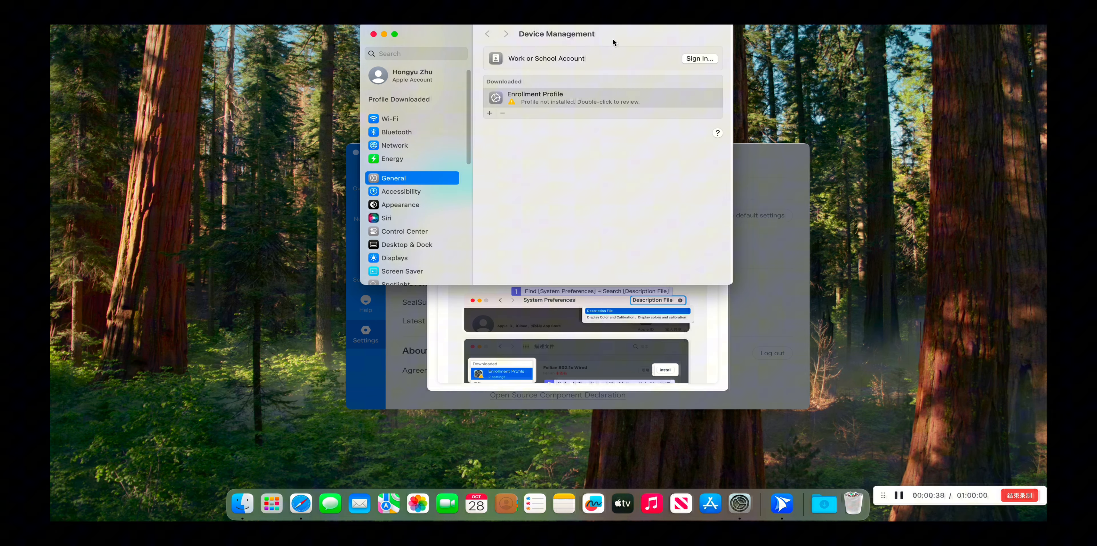
# - Enroll the Mac with the Enrollment Profile, authorising with the administrator password
pyautogui.moveTo(613, 38); pyautogui.dragTo(596, 122)
pyautogui.doubleClick(542, 183)
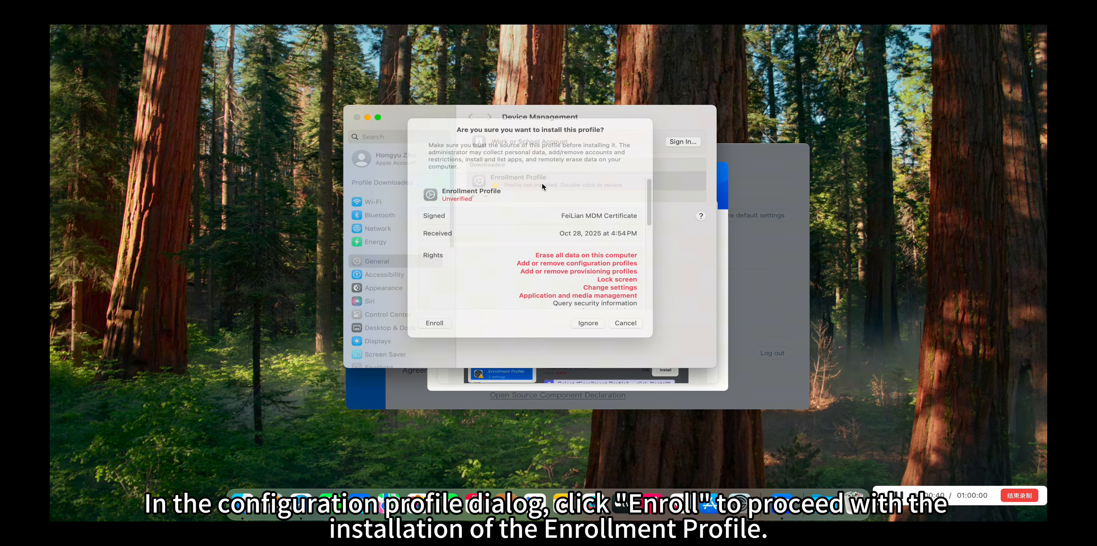
pyautogui.scroll(-5, 536, 276)
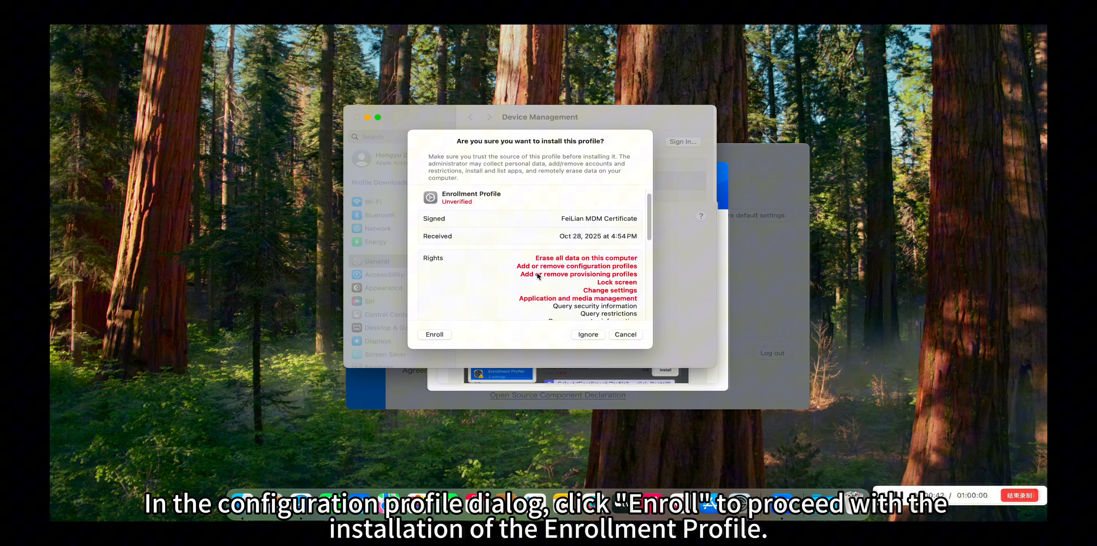
pyautogui.scroll(-10, 549, 294)
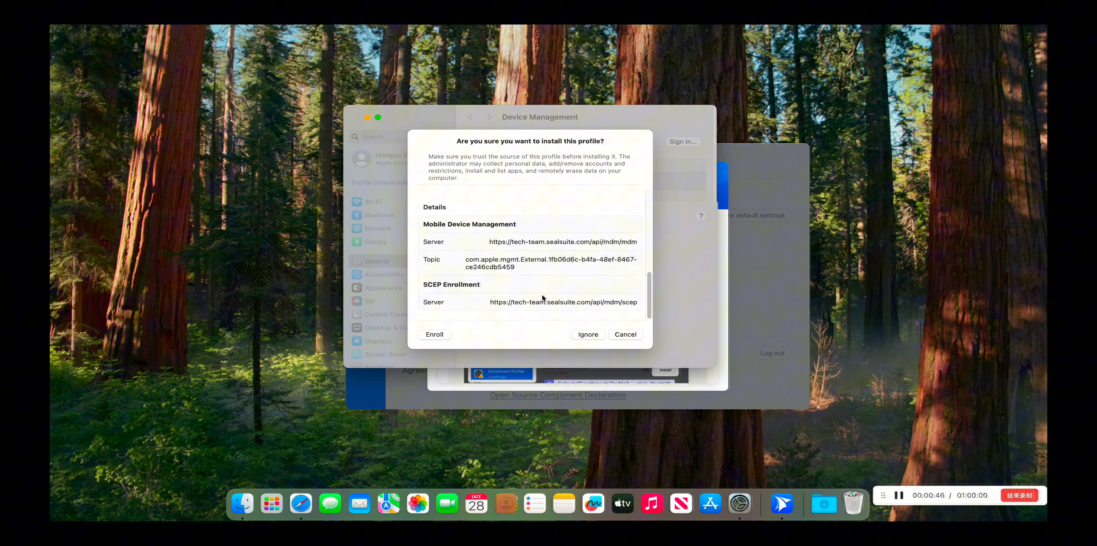
pyautogui.click(443, 335)
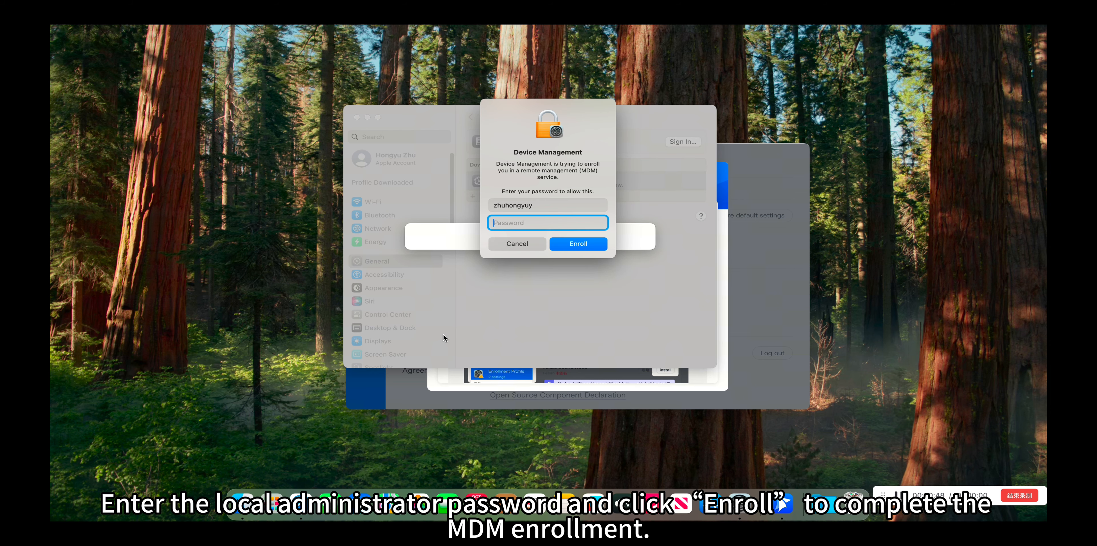
pyautogui.write('••••')
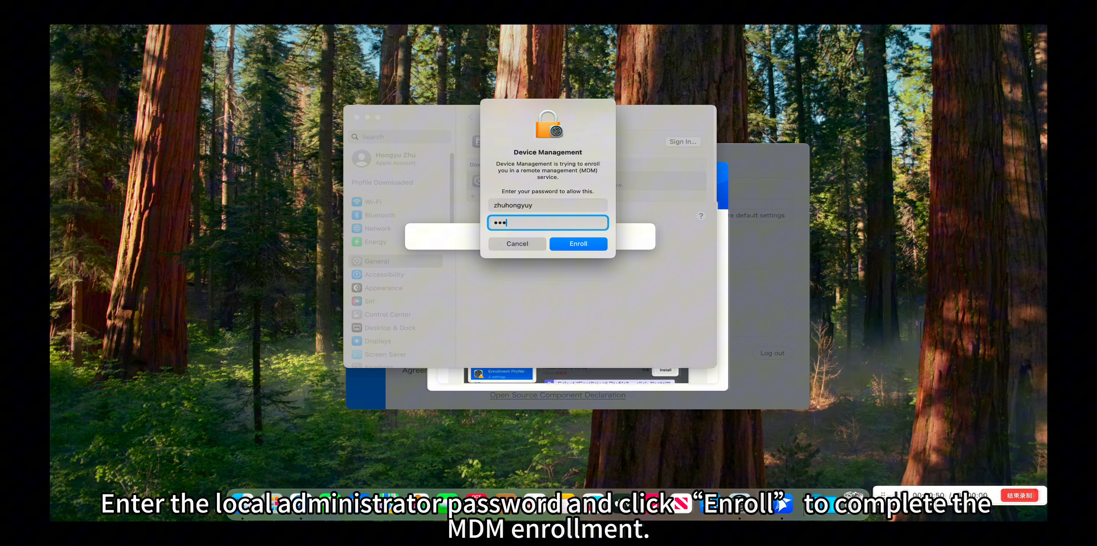
pyautogui.write('••••')
pyautogui.press('Return')
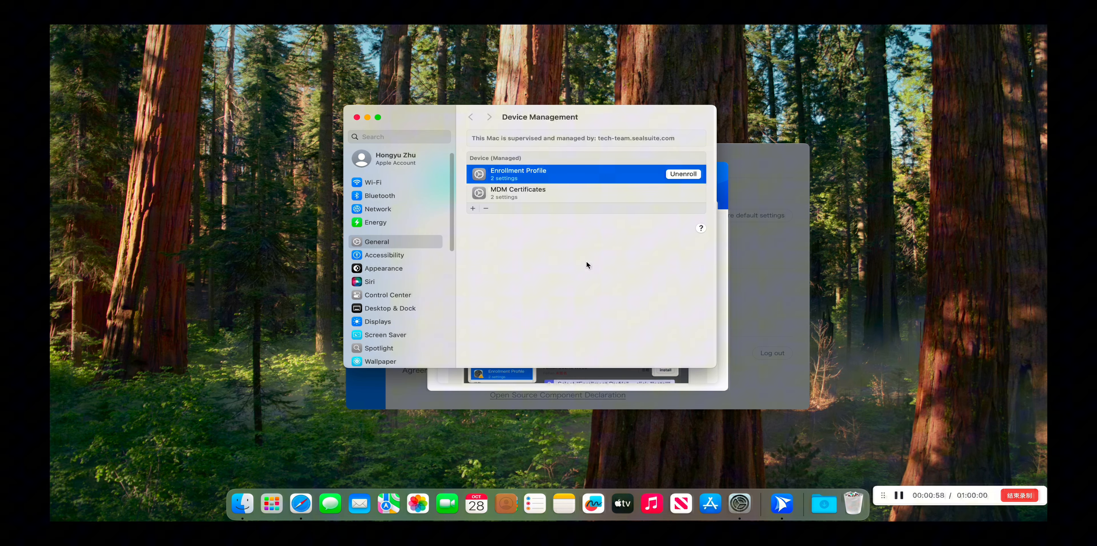
# - Switch back to the SealSuite client and return to its overview page
pyautogui.moveTo(592, 113); pyautogui.dragTo(357, 132)
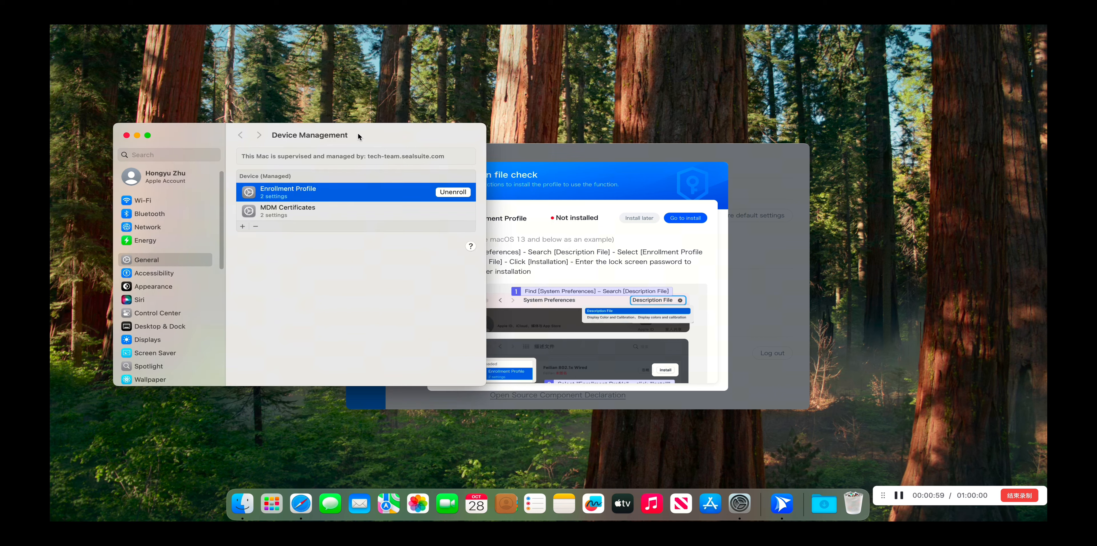
pyautogui.click(589, 261)
pyautogui.scroll(-1, 615, 282)
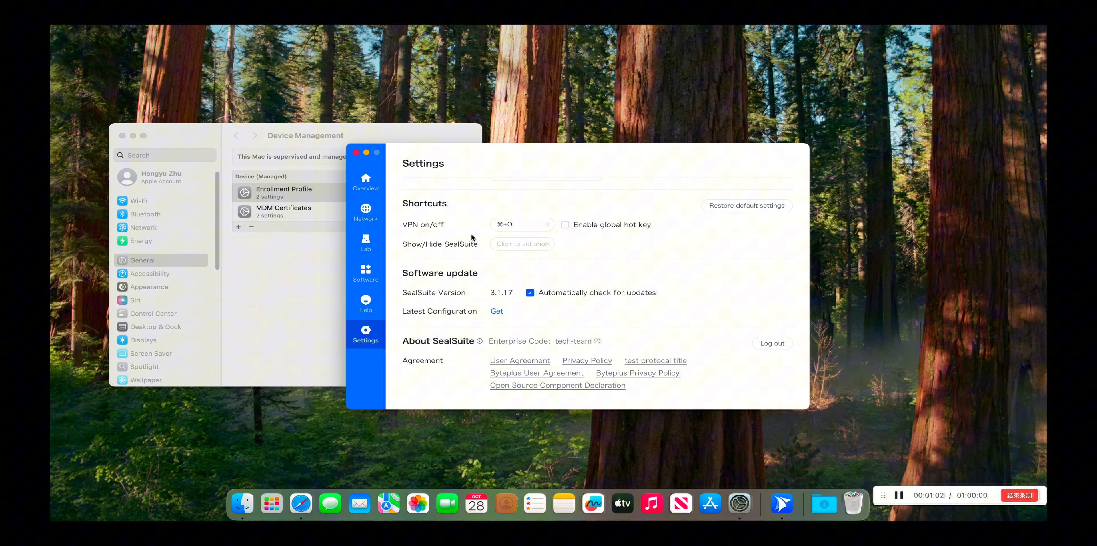
pyautogui.scroll(3, 472, 243)
pyautogui.click(366, 181)
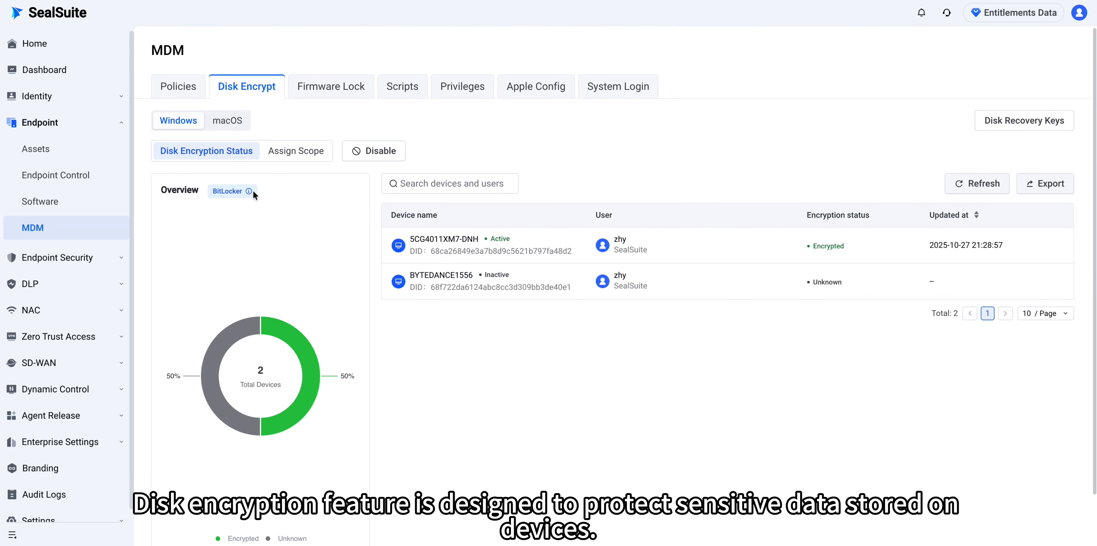
# - Check FileVault and BitLocker encryption status, then copy device 5CG4011XM7-DNH's ID
pyautogui.moveTo(250, 192)
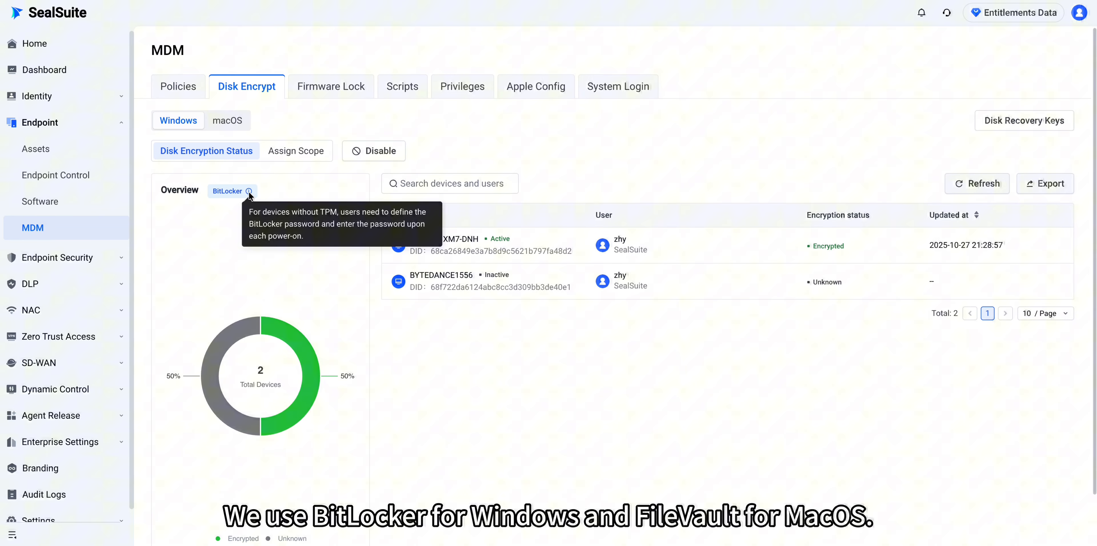
pyautogui.click(230, 121)
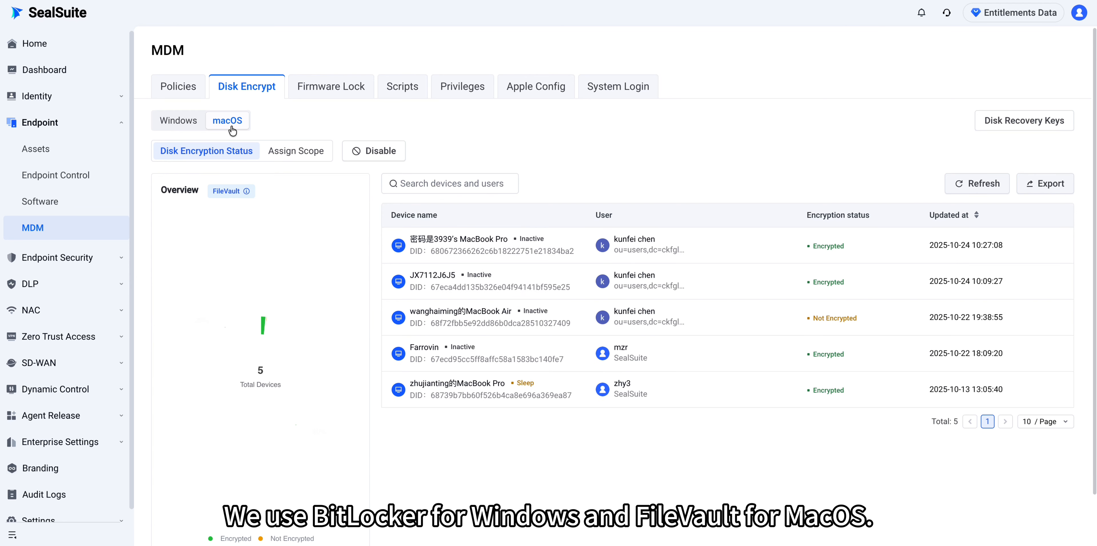
pyautogui.moveTo(248, 192)
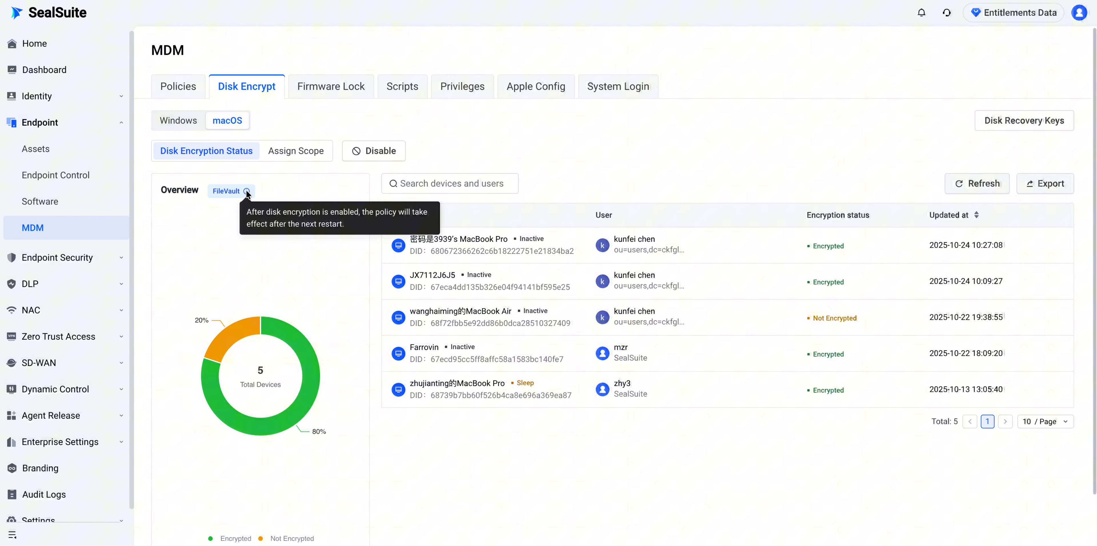
pyautogui.click(178, 120)
pyautogui.moveTo(422, 246)
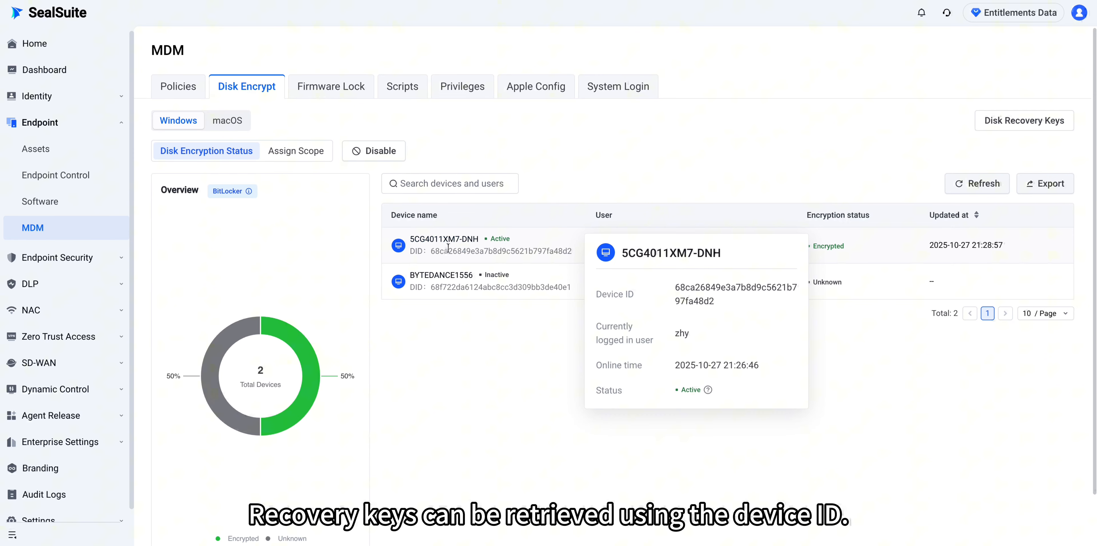
pyautogui.moveTo(690, 292); pyautogui.dragTo(715, 299)
pyautogui.hotkey('ctrl', 'c')
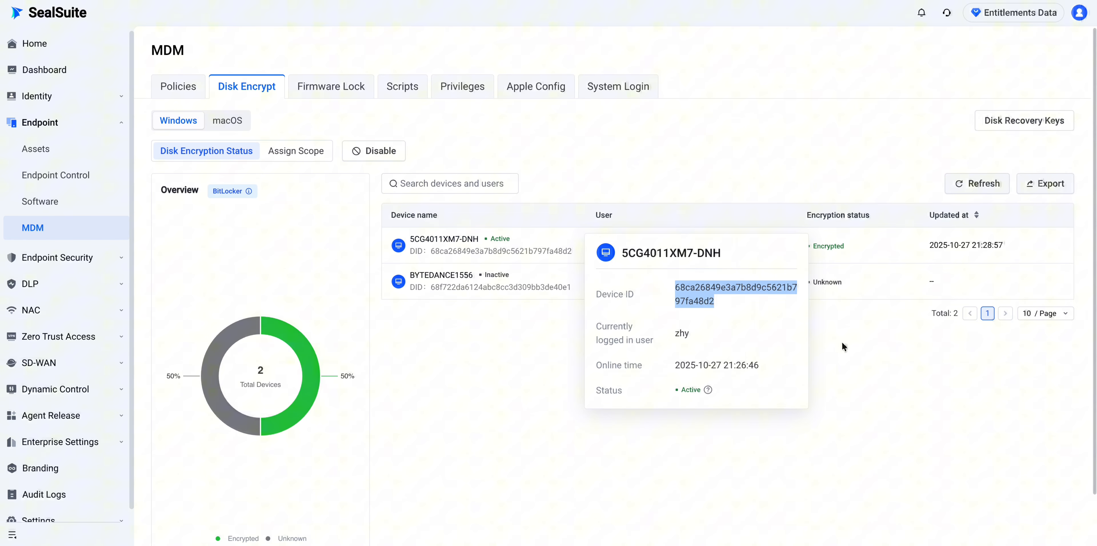
# - Search Disk Recovery Keys for that ID, reveal the recovery key, and open Scripts
pyautogui.click(1026, 125)
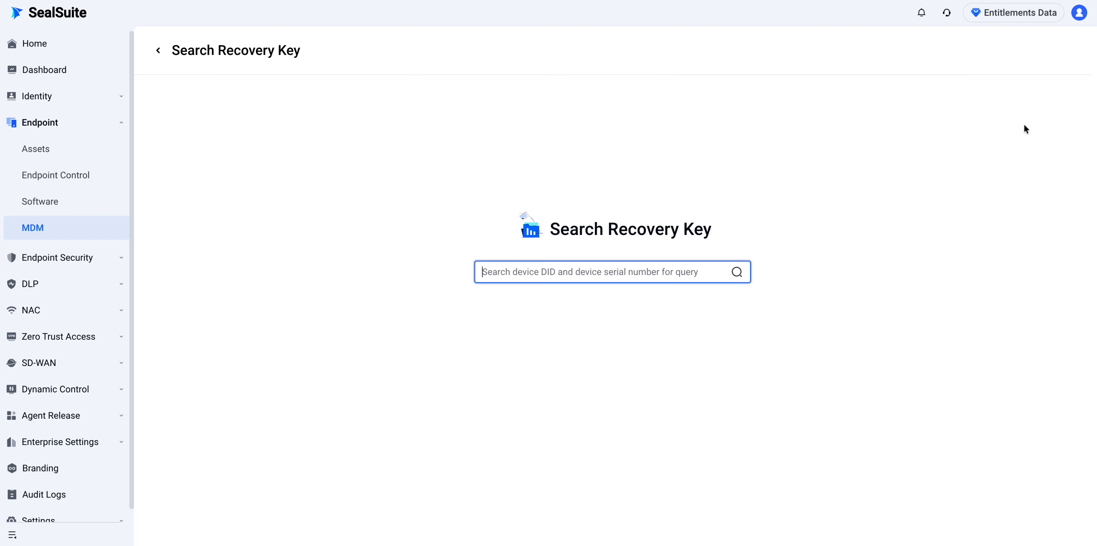
pyautogui.hotkey('ctrl', 'v')
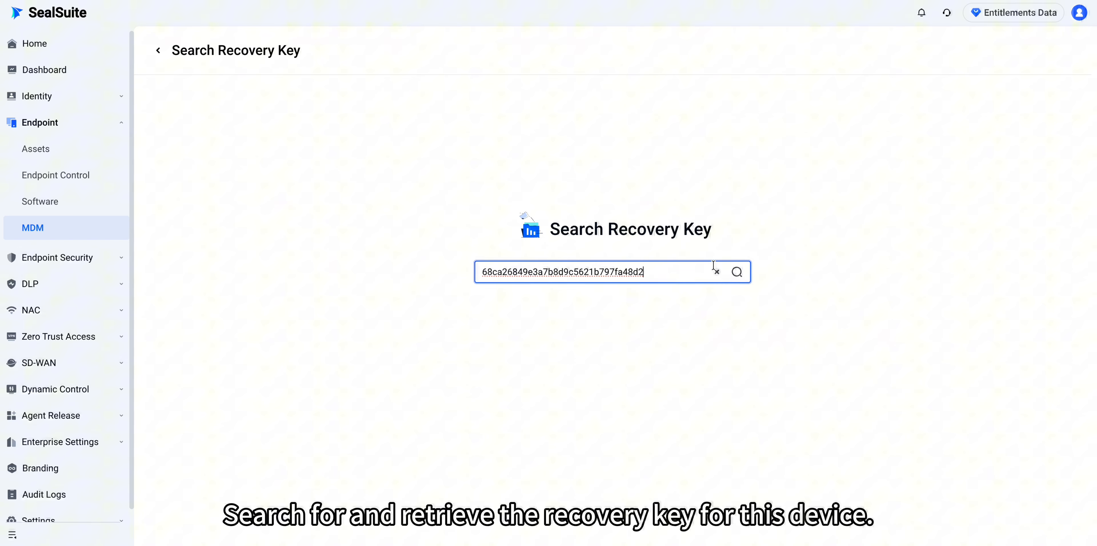
pyautogui.click(739, 273)
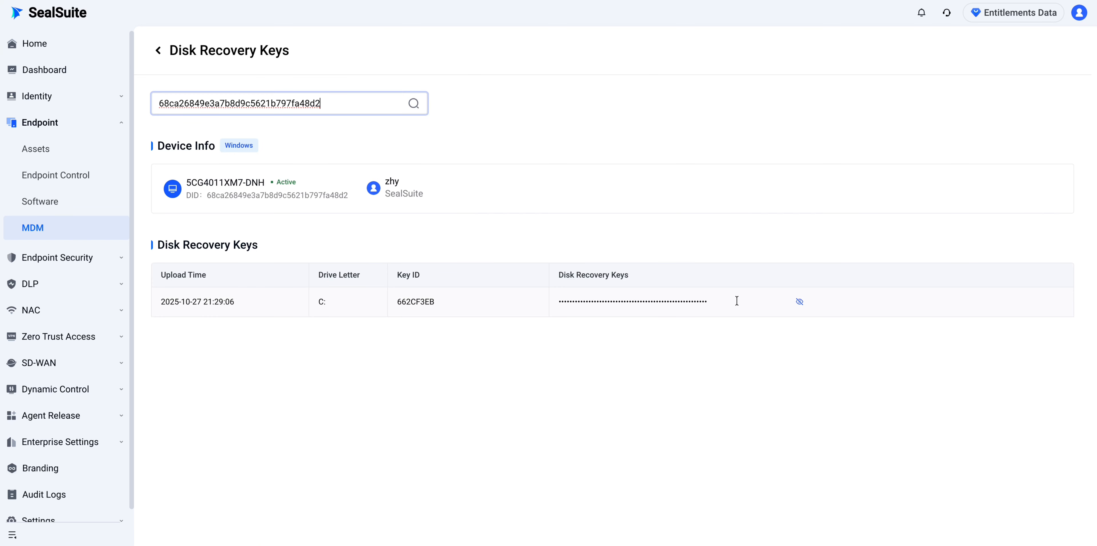
pyautogui.click(801, 302)
pyautogui.click(401, 86)
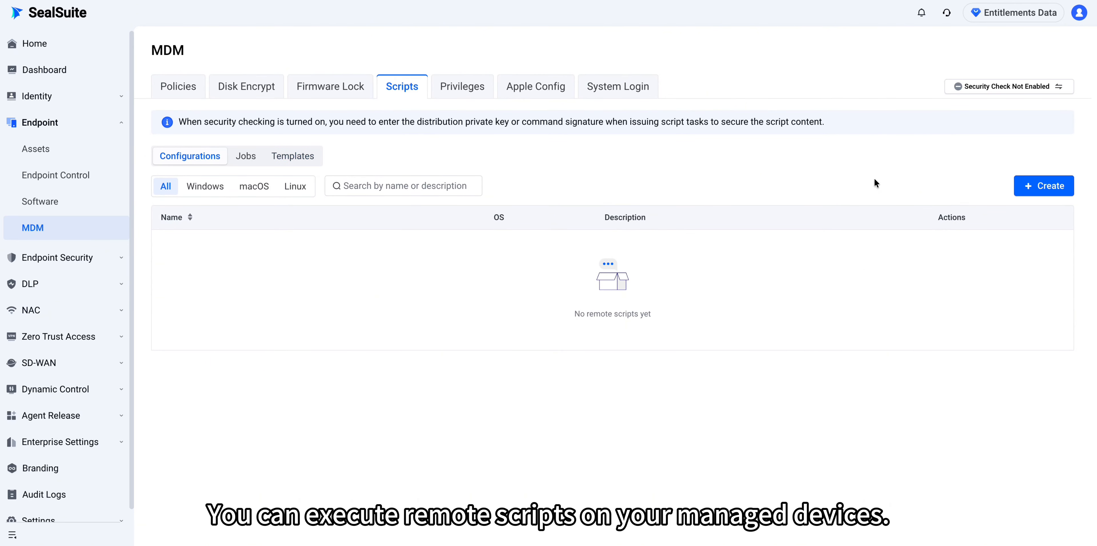
# - Filter the script templates to Windows and start from the Get device public IP template
pyautogui.click(1039, 187)
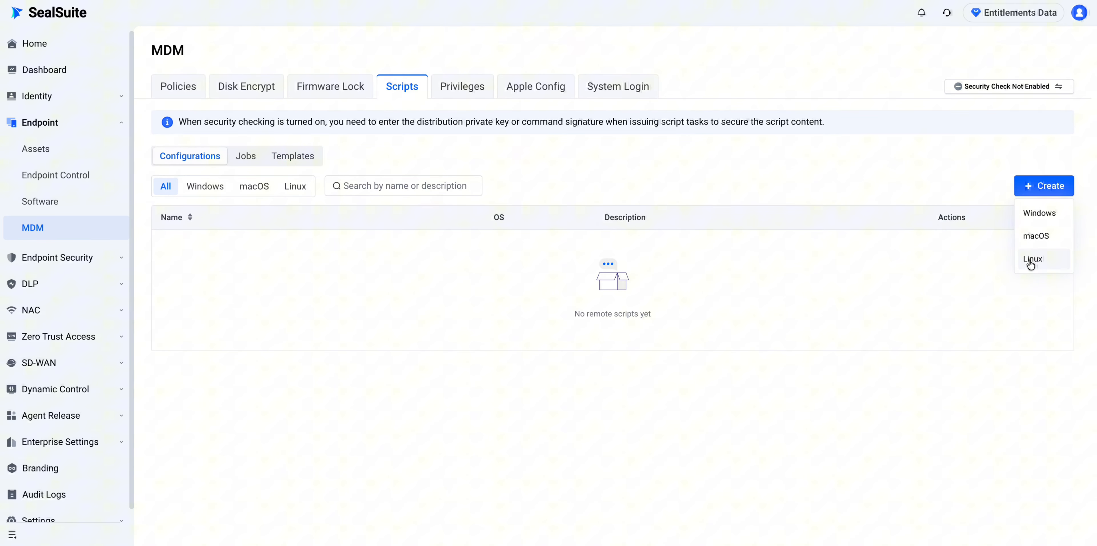
pyautogui.click(297, 157)
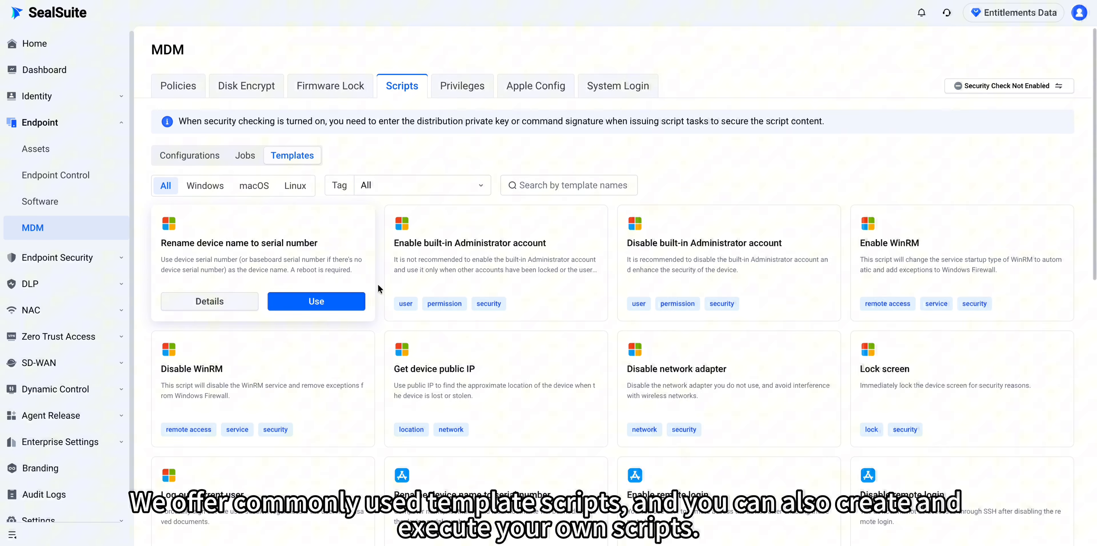
pyautogui.scroll(-1, 381, 289)
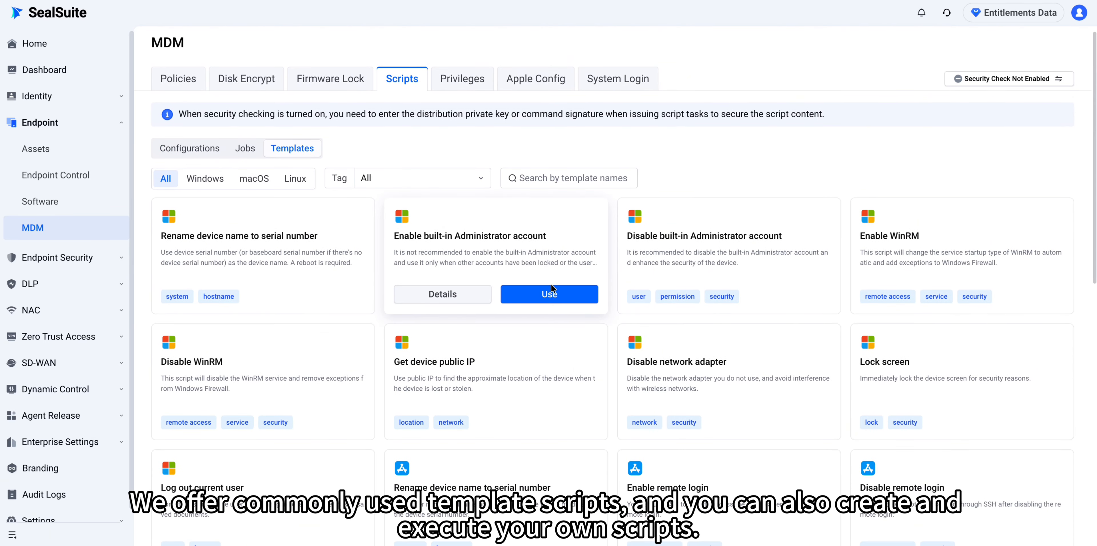
pyautogui.click(242, 182)
pyautogui.click(288, 189)
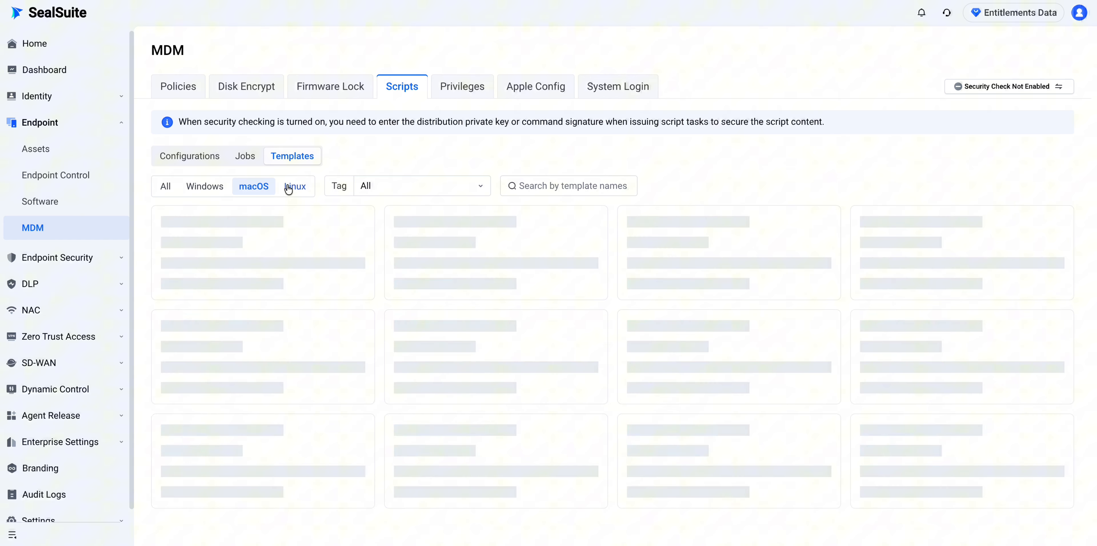
pyautogui.click(194, 193)
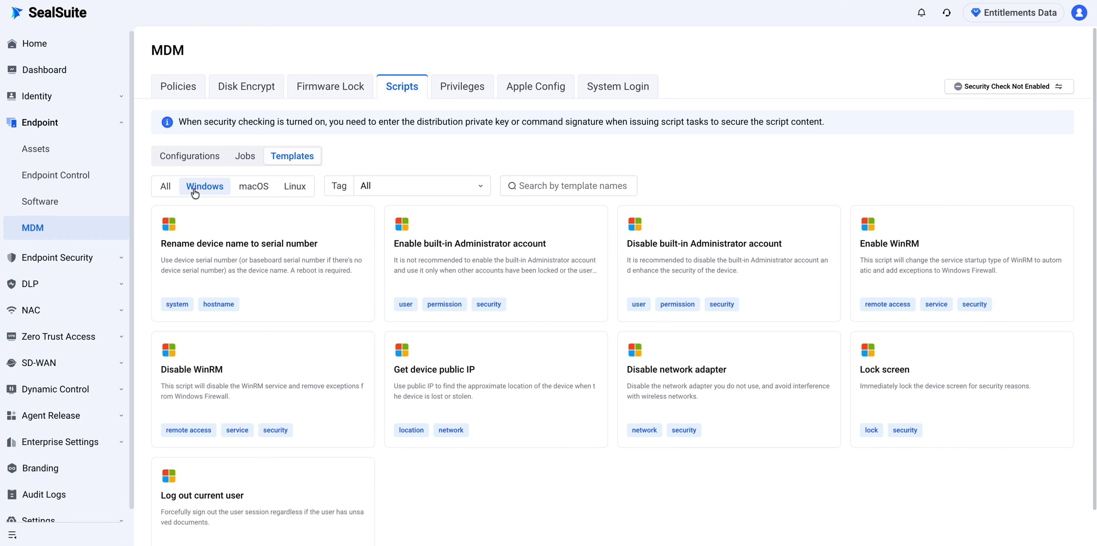
pyautogui.click(533, 385)
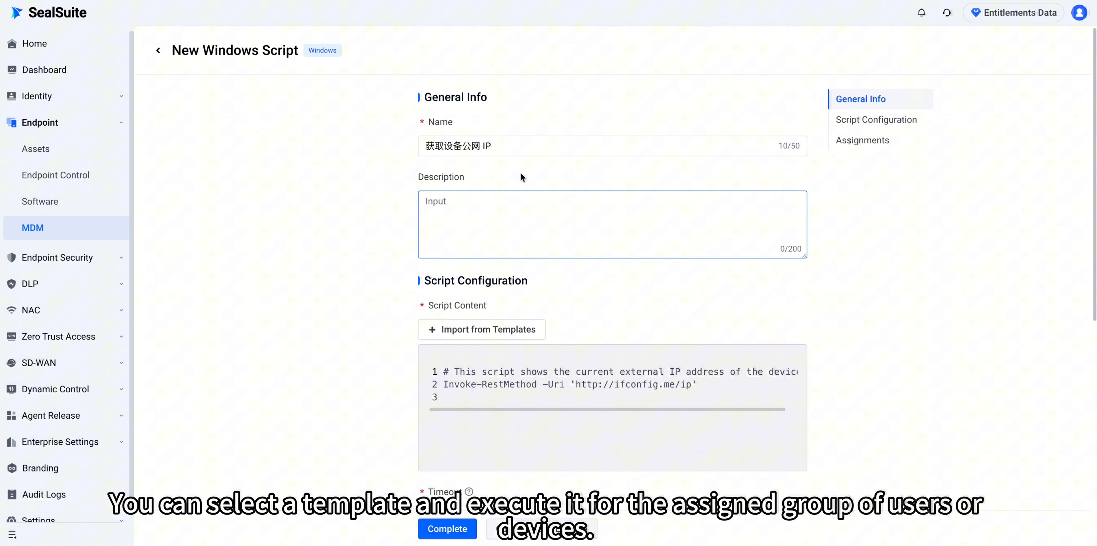
# - Rename the new script to 'Get public IP'
pyautogui.moveTo(480, 146); pyautogui.dragTo(412, 146)
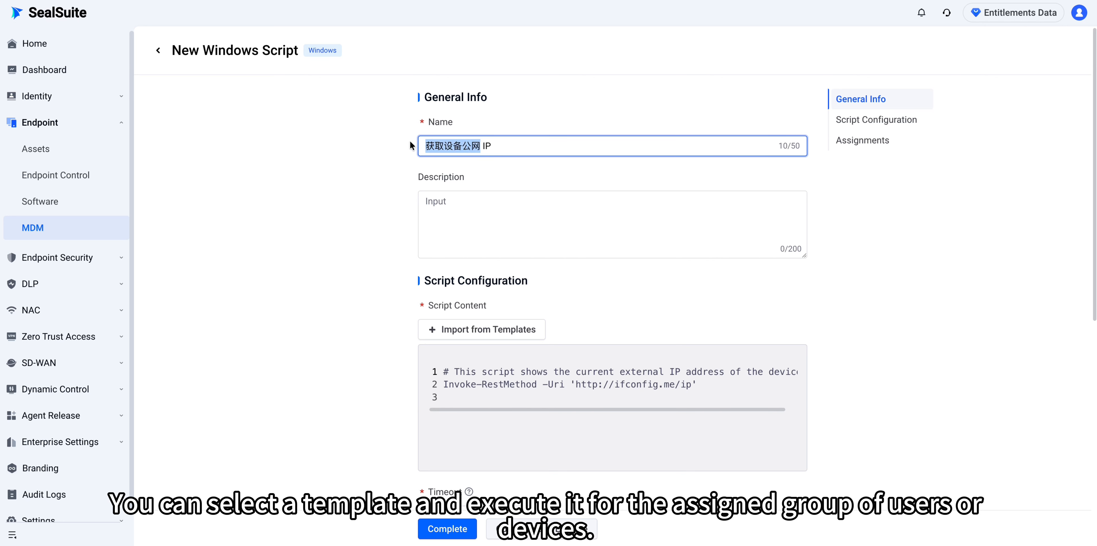
pyautogui.press('BackSpace')
pyautogui.write('Get public')
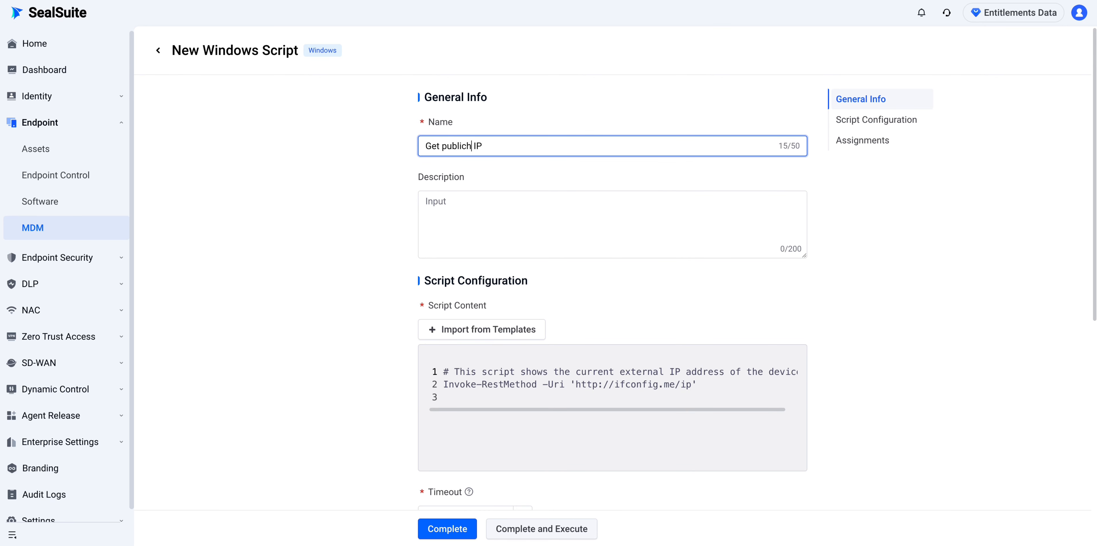
# - Assign the script to the SealSuite department, save it, and execute it now
pyautogui.scroll(-3, 526, 299)
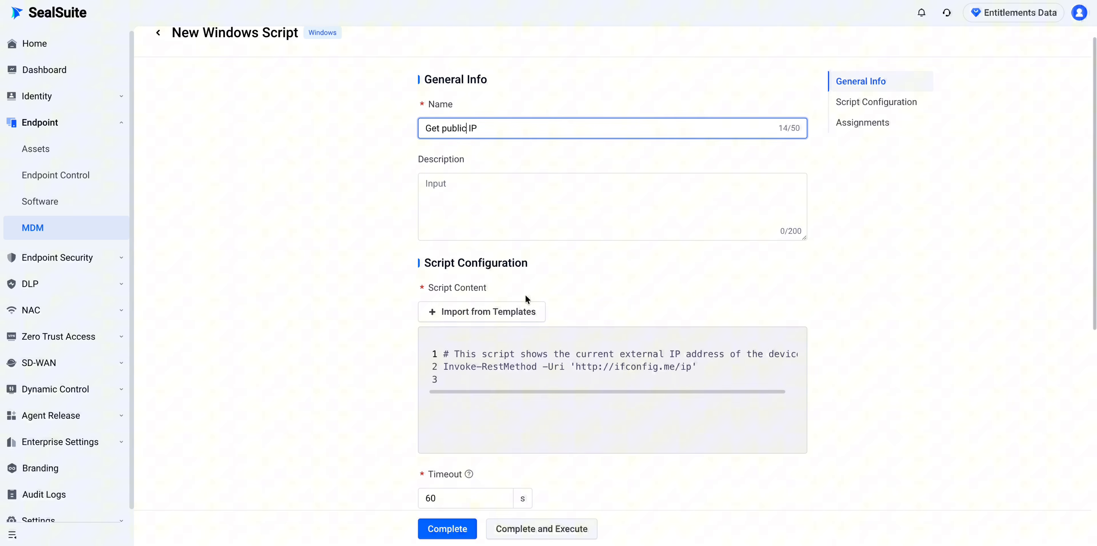
pyautogui.scroll(-5, 573, 416)
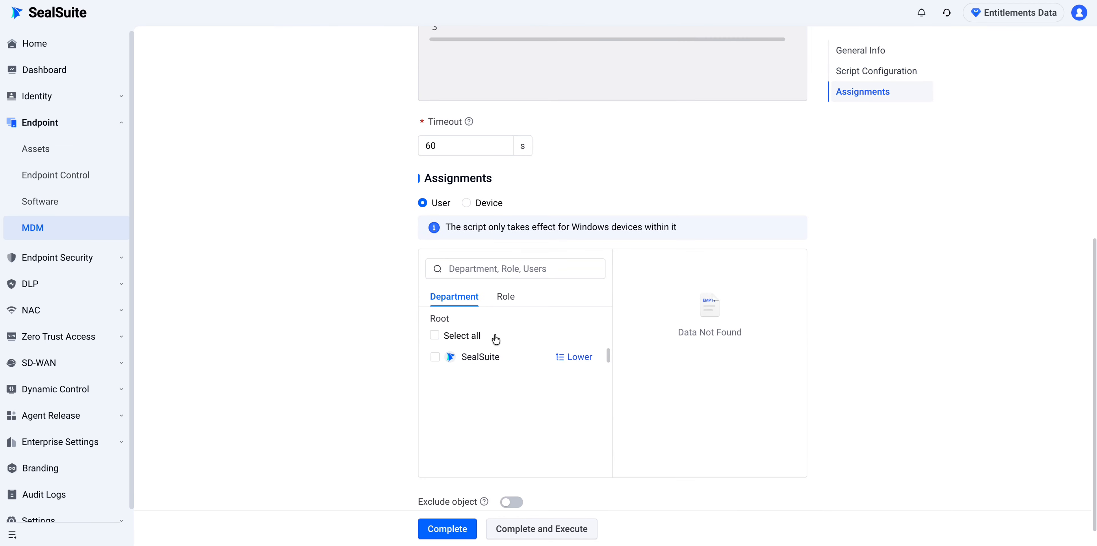
pyautogui.click(434, 335)
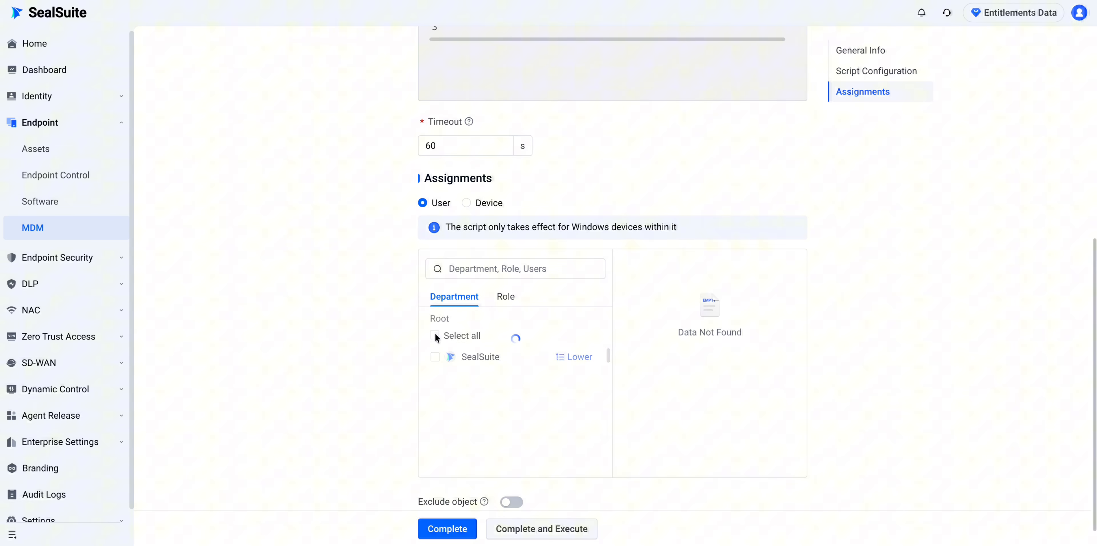
pyautogui.scroll(-1, 481, 408)
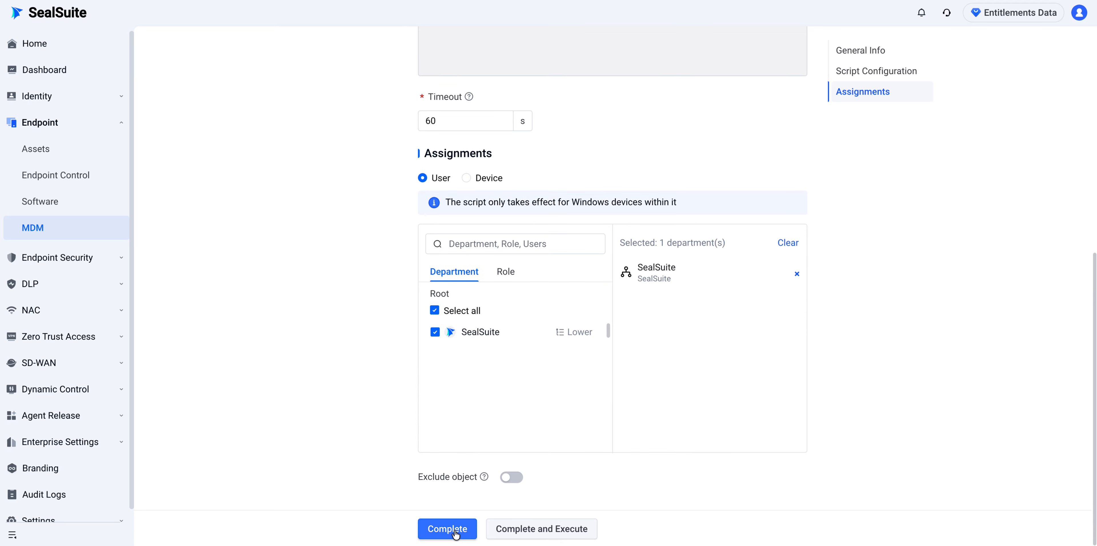
pyautogui.click(557, 532)
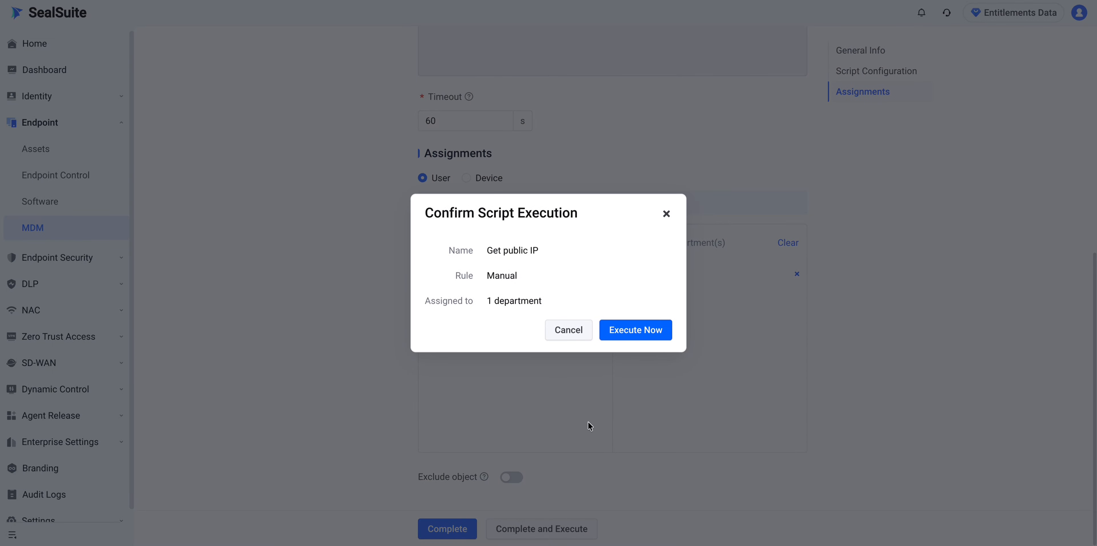
pyautogui.click(641, 333)
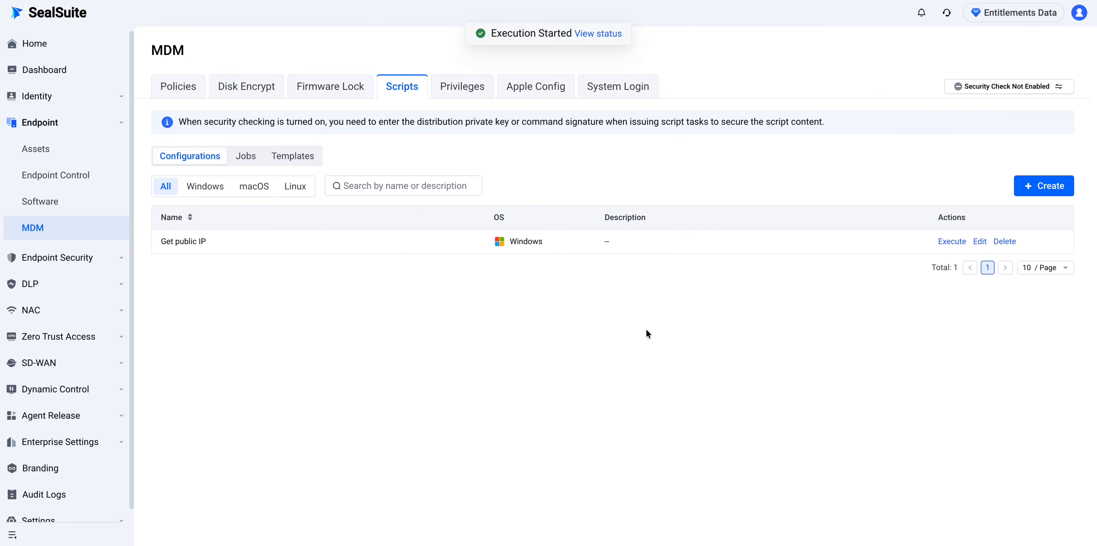
# - Open the Get public IP job's results and view 5CG4011XM7-DNH's output, 117.144.84.135
pyautogui.click(219, 190)
pyautogui.click(246, 156)
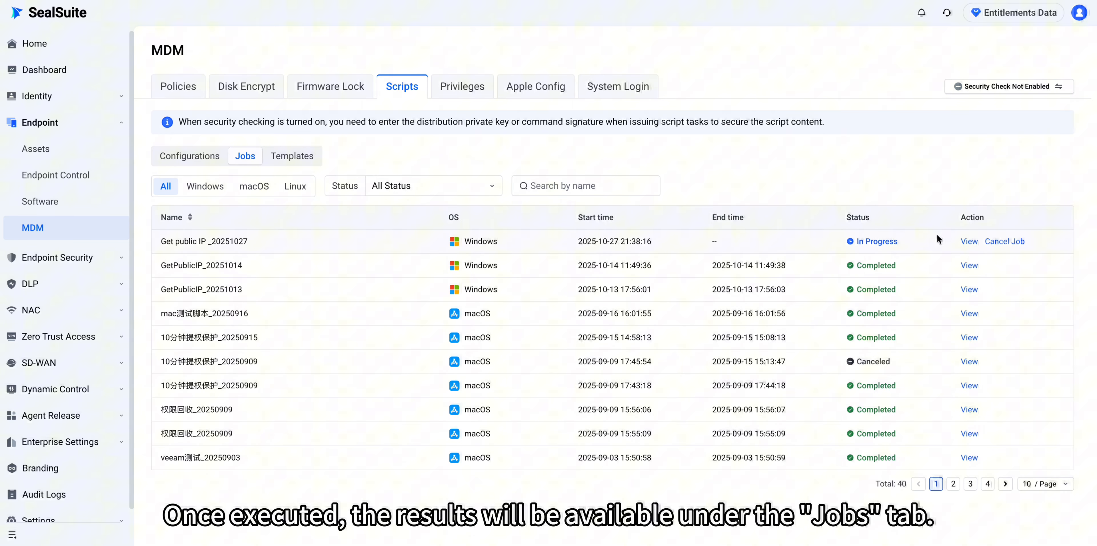
pyautogui.click(969, 241)
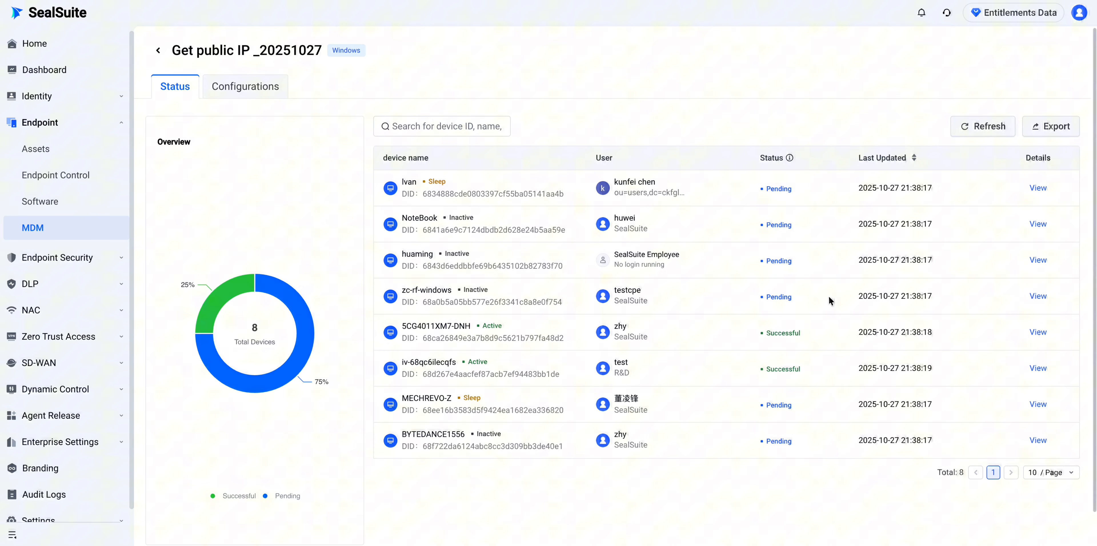
pyautogui.click(1042, 334)
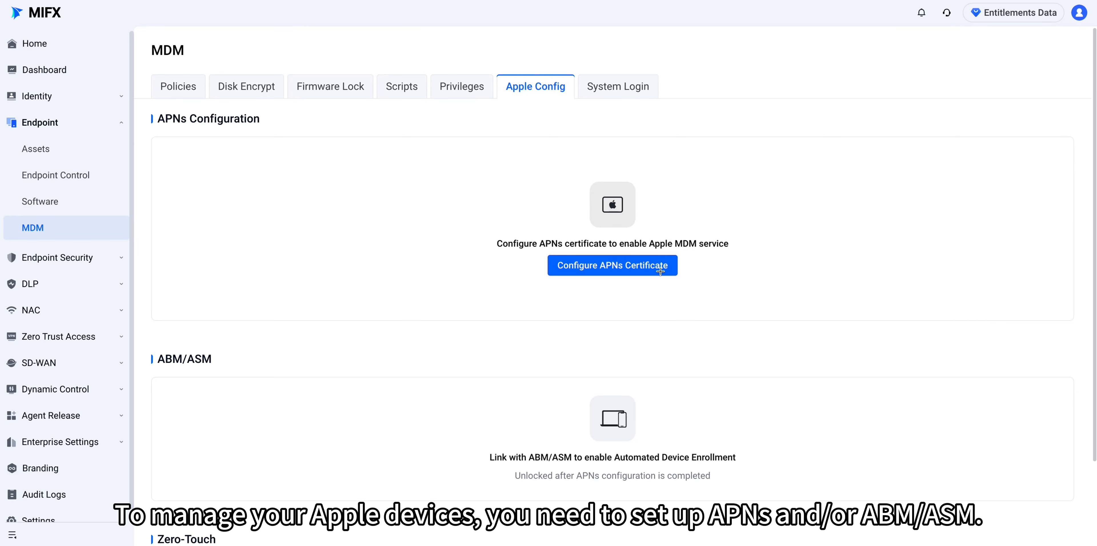
pyautogui.click(659, 268)
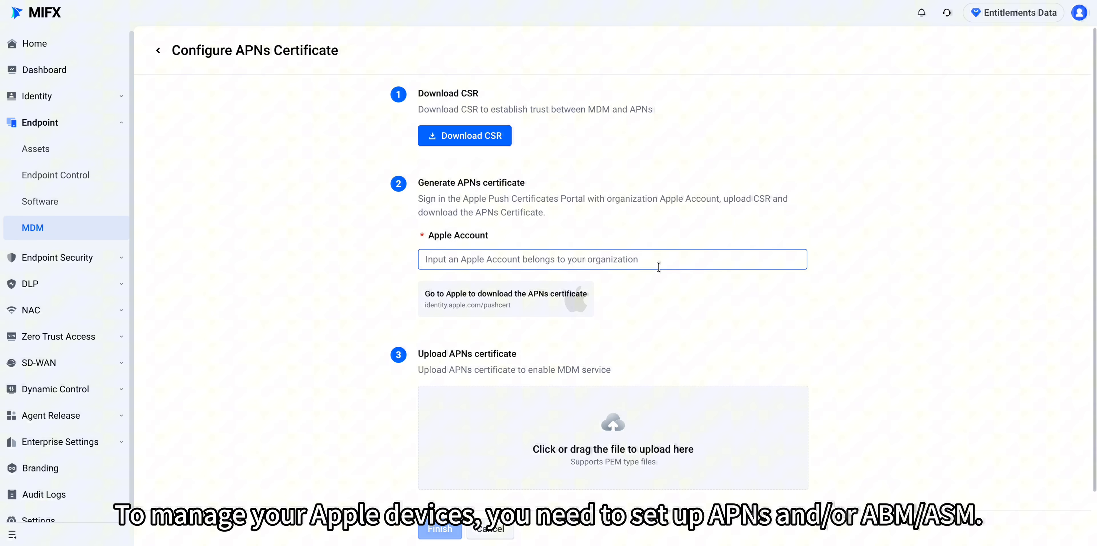
pyautogui.scroll(-1, 672, 279)
pyautogui.scroll(-1, 678, 306)
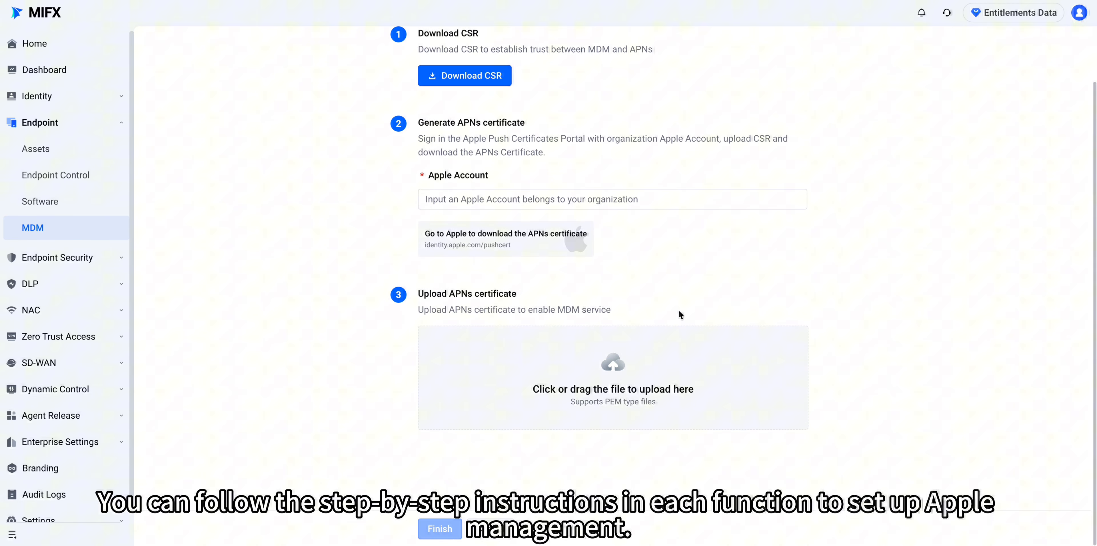
pyautogui.scroll(2, 679, 311)
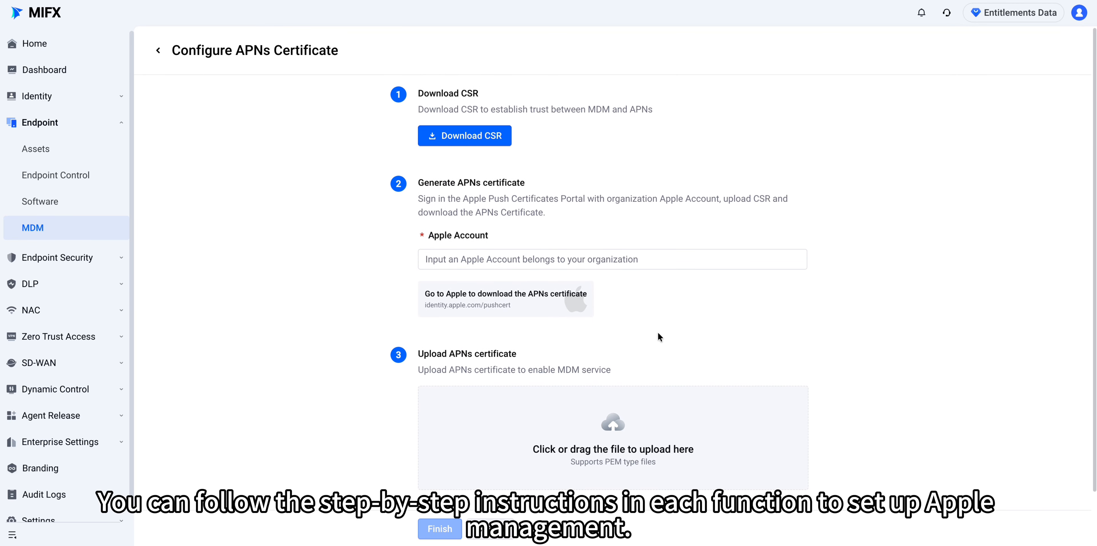
pyautogui.click(158, 51)
pyautogui.scroll(-3, 473, 390)
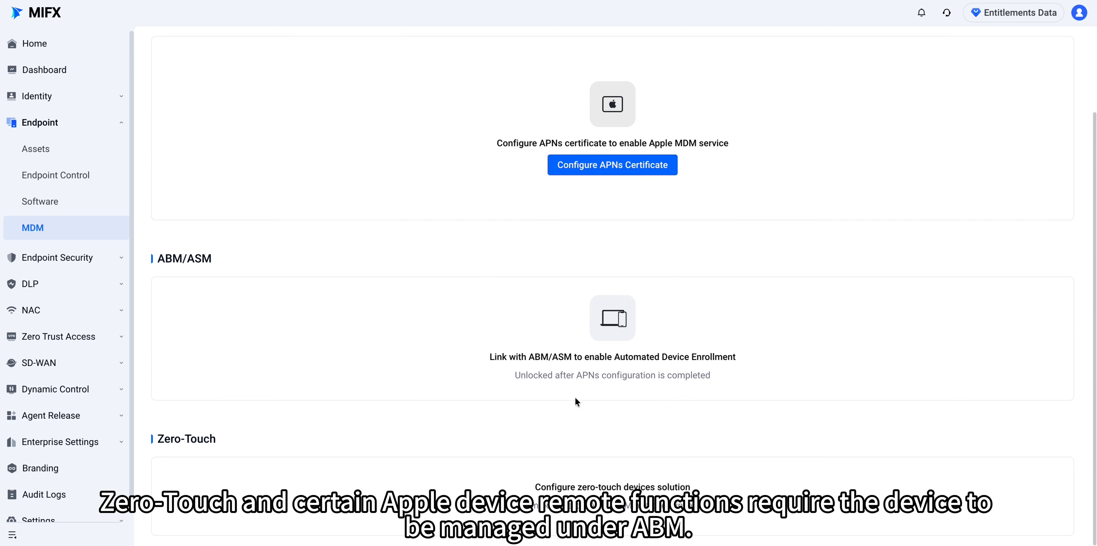